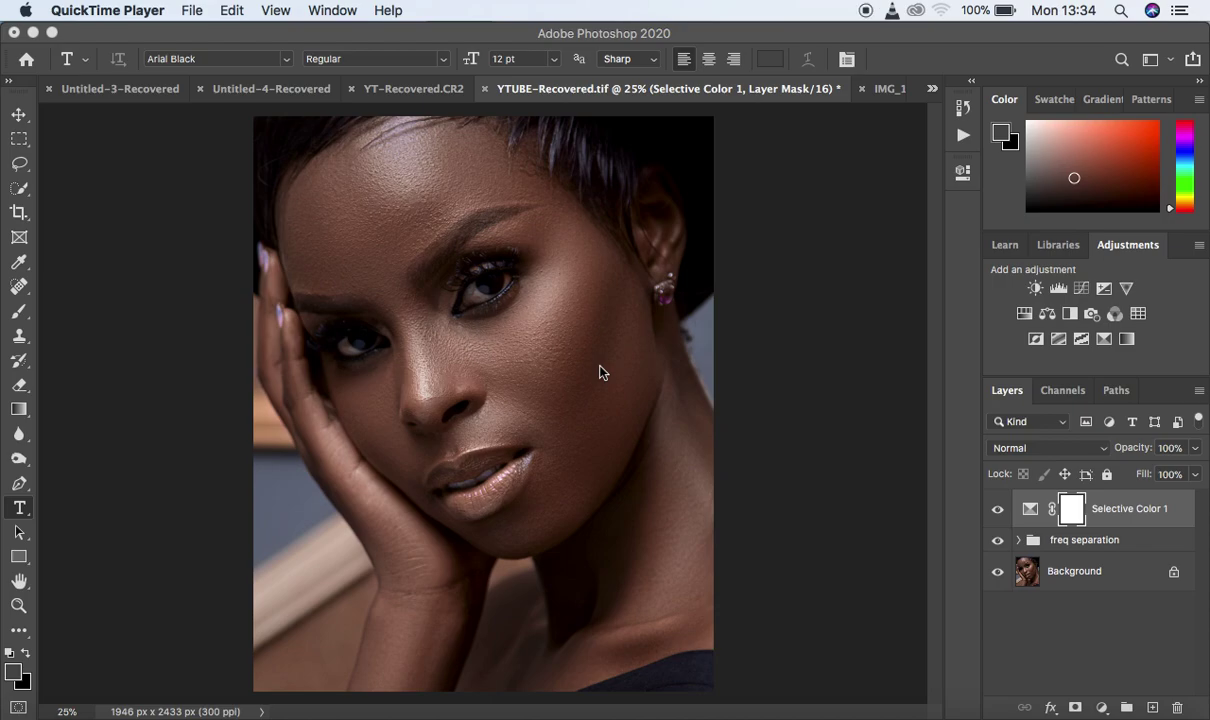
Examine the skin texture on the nose and cheek up close, then return to the full portrait view
{"action": "left_click", "coordinate": [872, 370]}
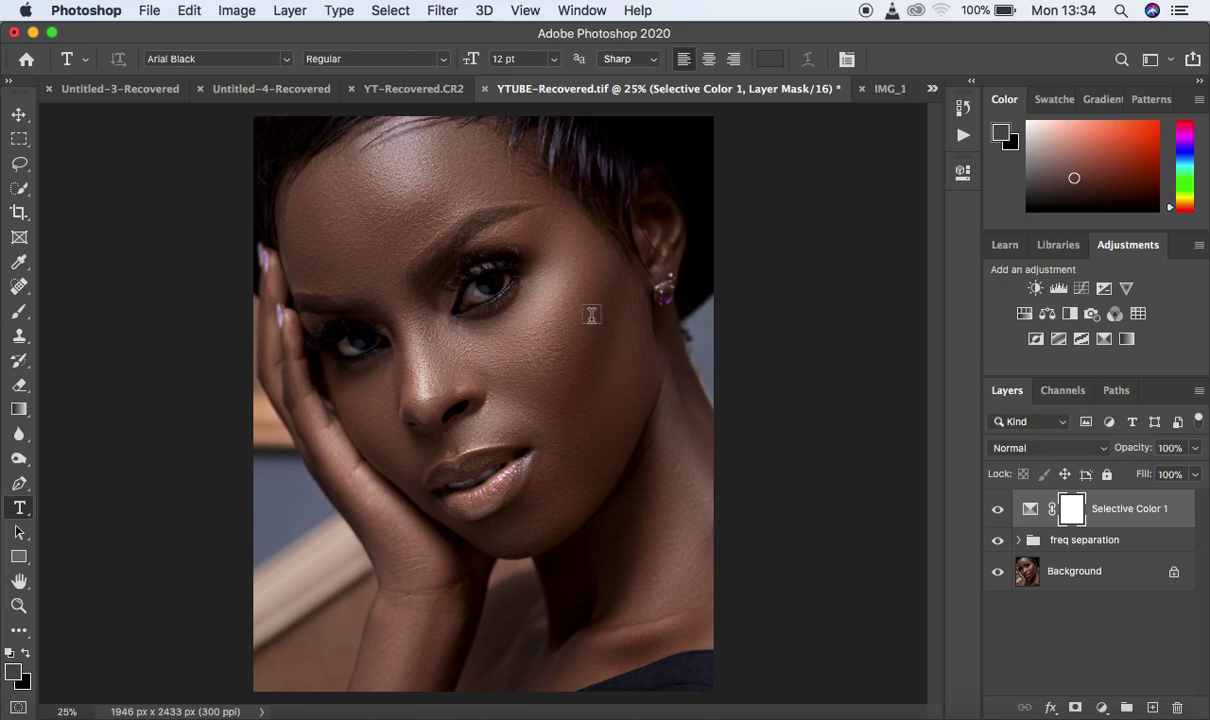
{"action": "left_click", "coordinate": [17, 119]}
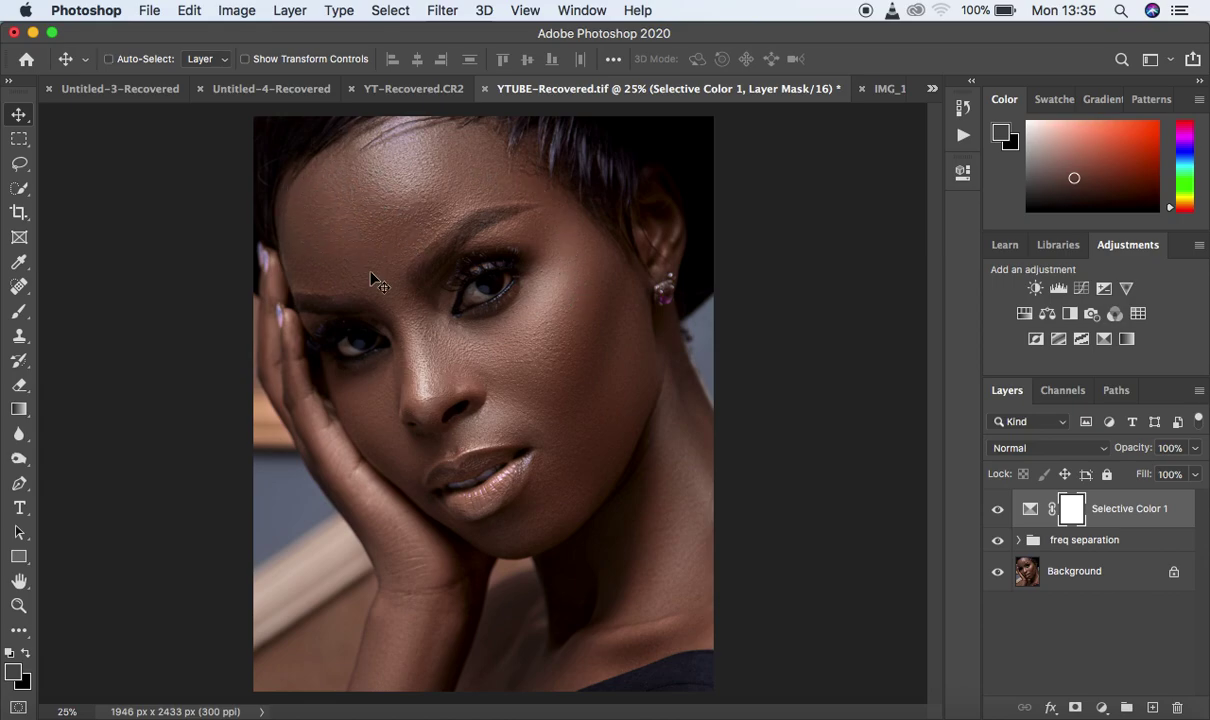
{"action": "key", "text": "super+plus"}
{"action": "key", "text": "super+plus"}
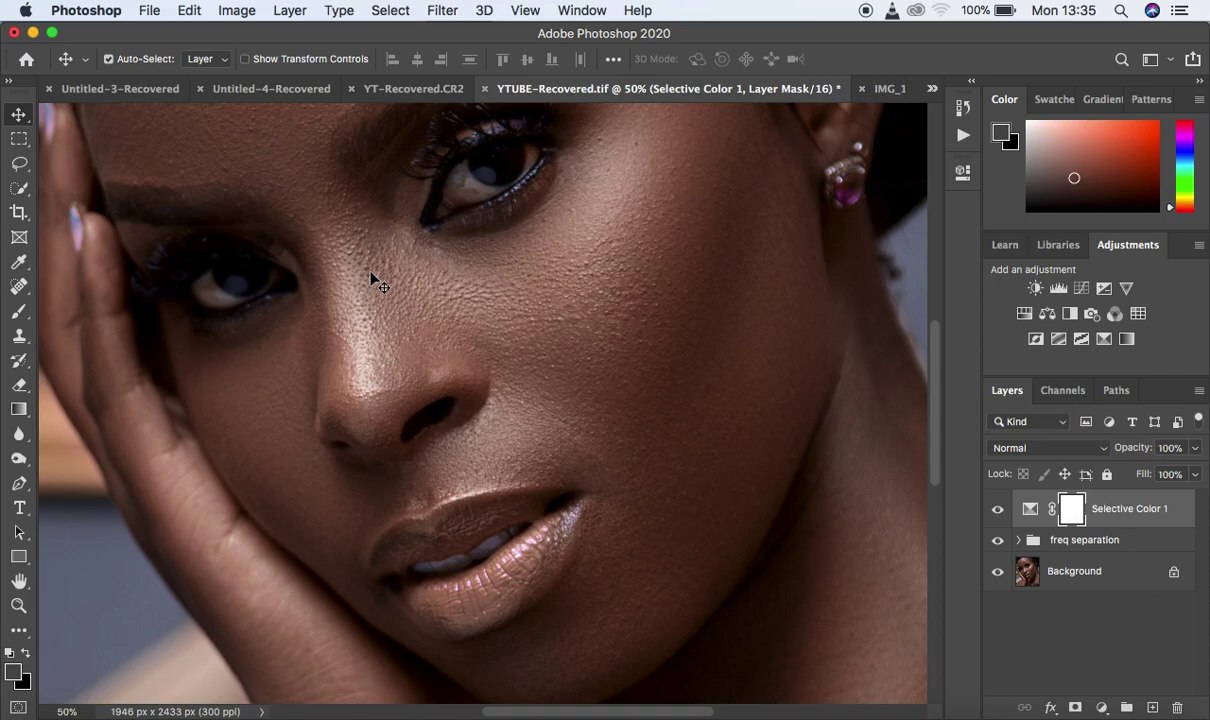
{"action": "key", "text": "super+plus"}
{"action": "key", "text": "super+plus"}
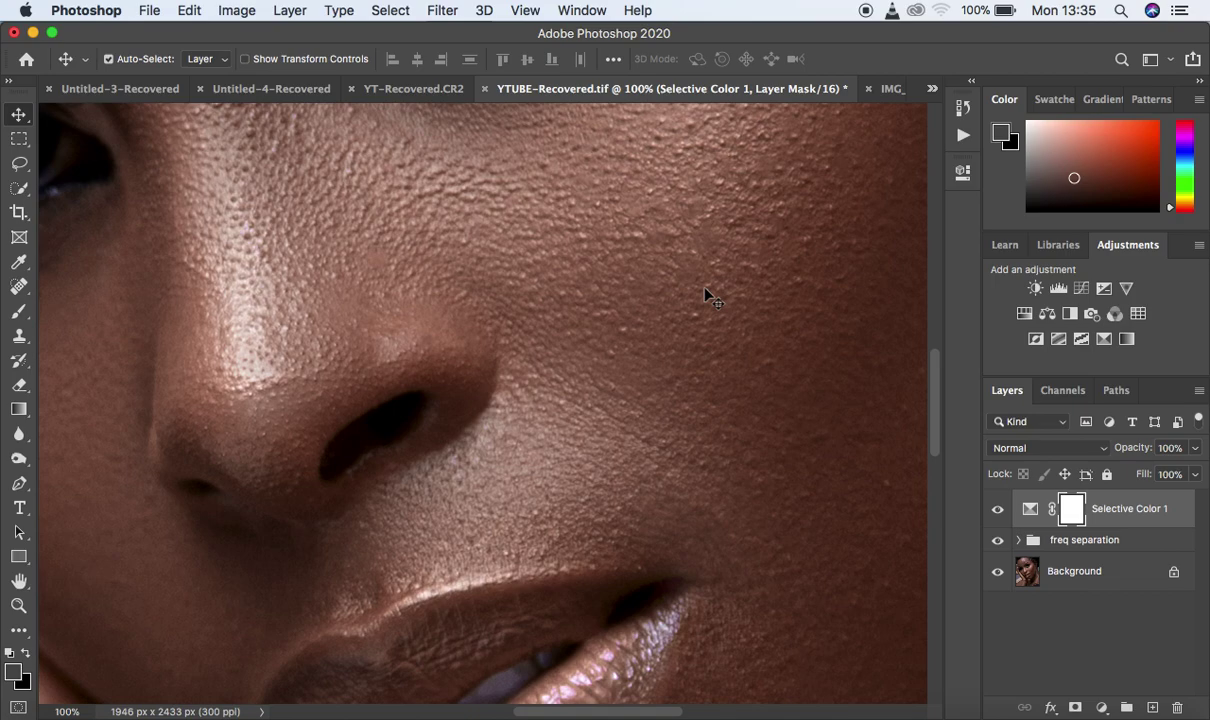
{"action": "key", "text": "super+minus"}
{"action": "key", "text": "super+minus"}
{"action": "key", "text": "super+minus"}
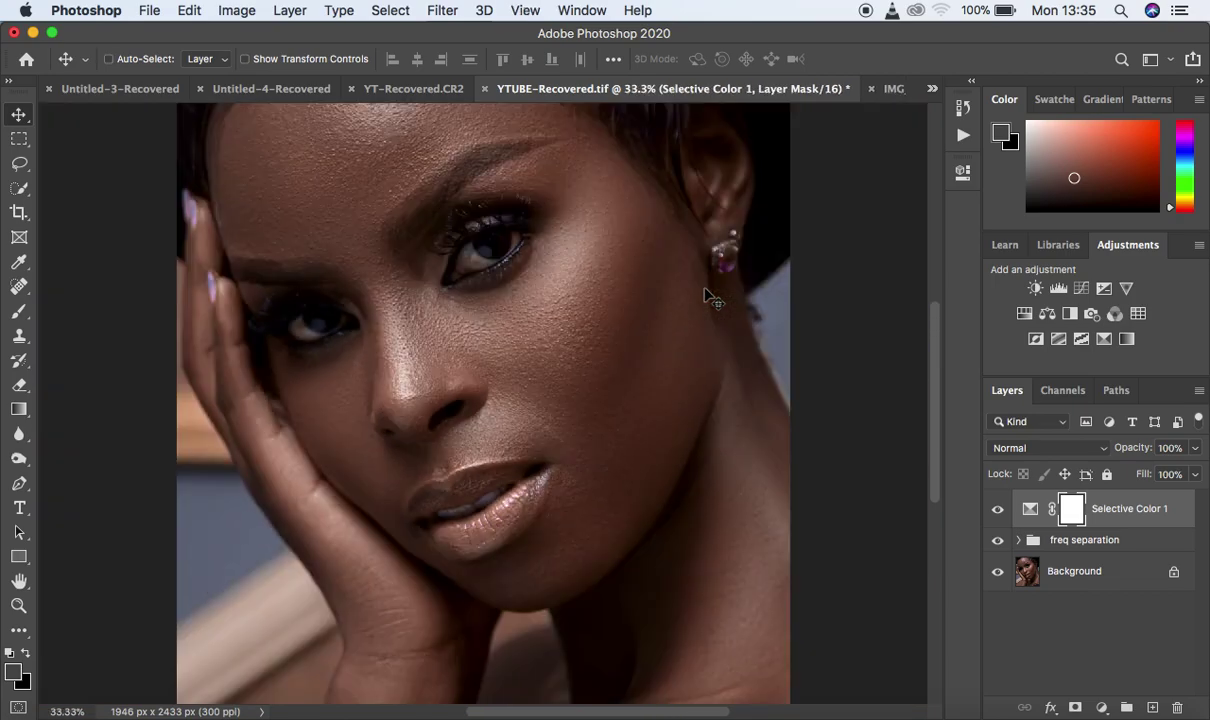
{"action": "key", "text": "super+minus"}
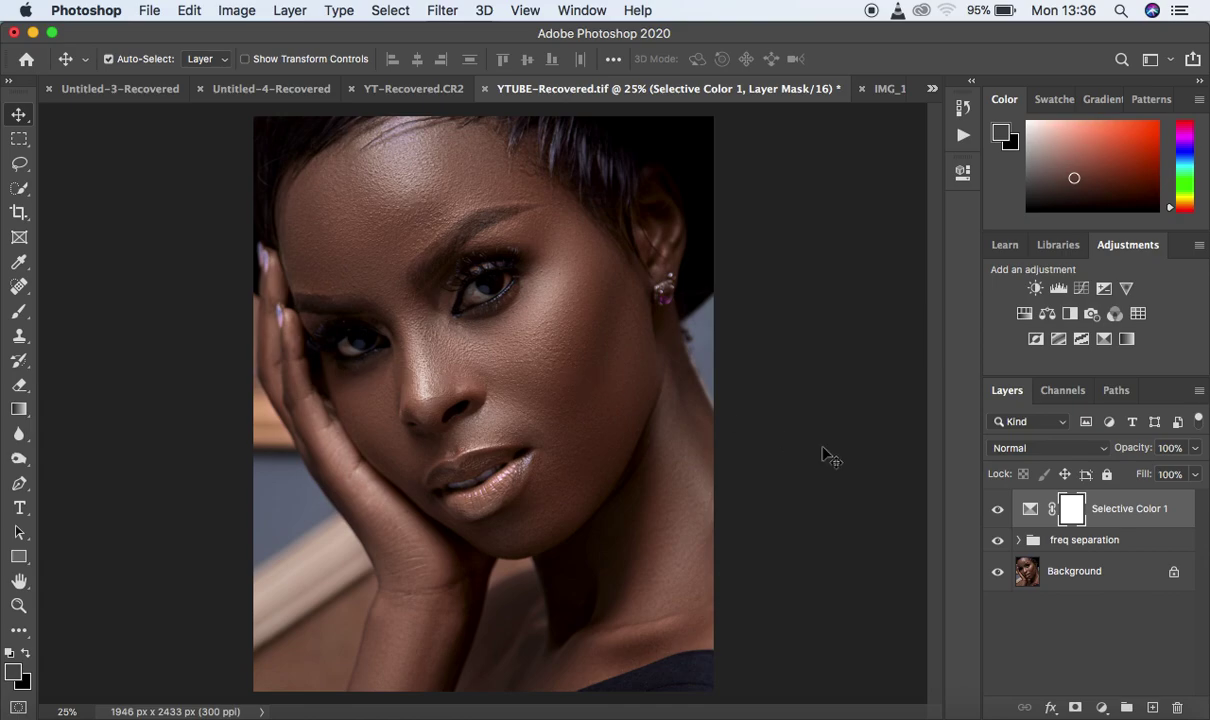
Add a Curves adjustment layer above Selective Color 1 and raise the RGB curve's midpoint to brighten the image
{"action": "left_click", "coordinate": [1101, 707]}
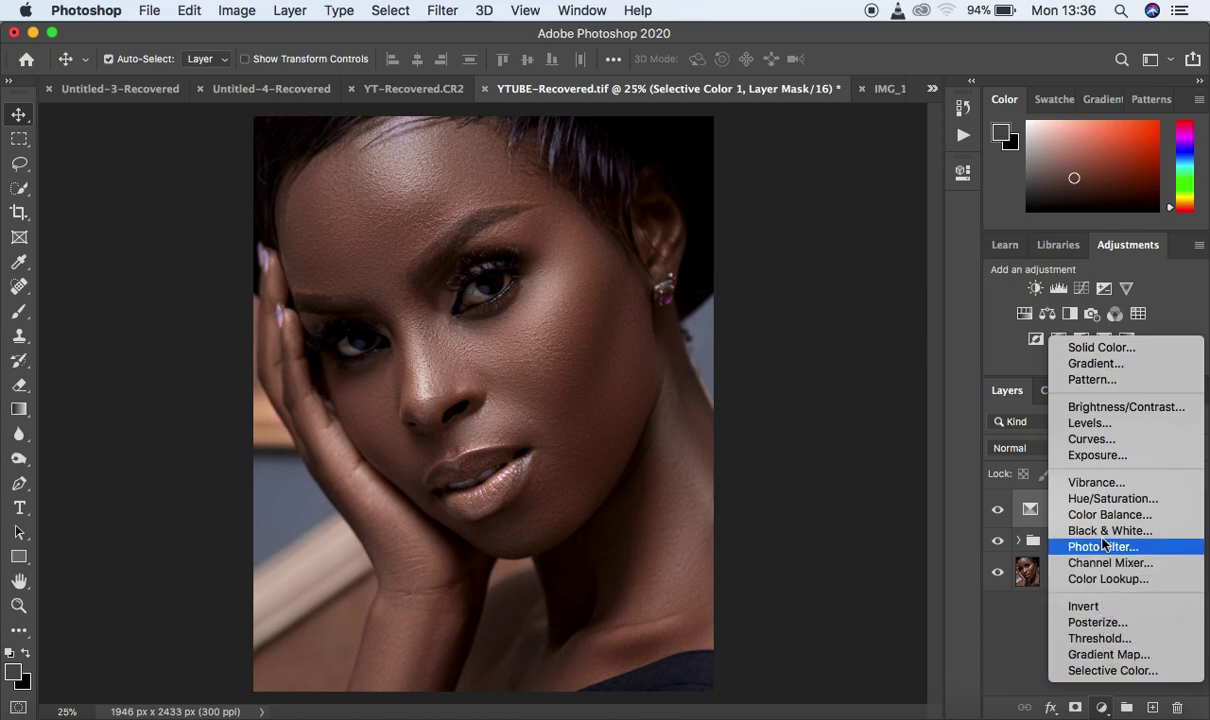
{"action": "left_click", "coordinate": [1091, 439]}
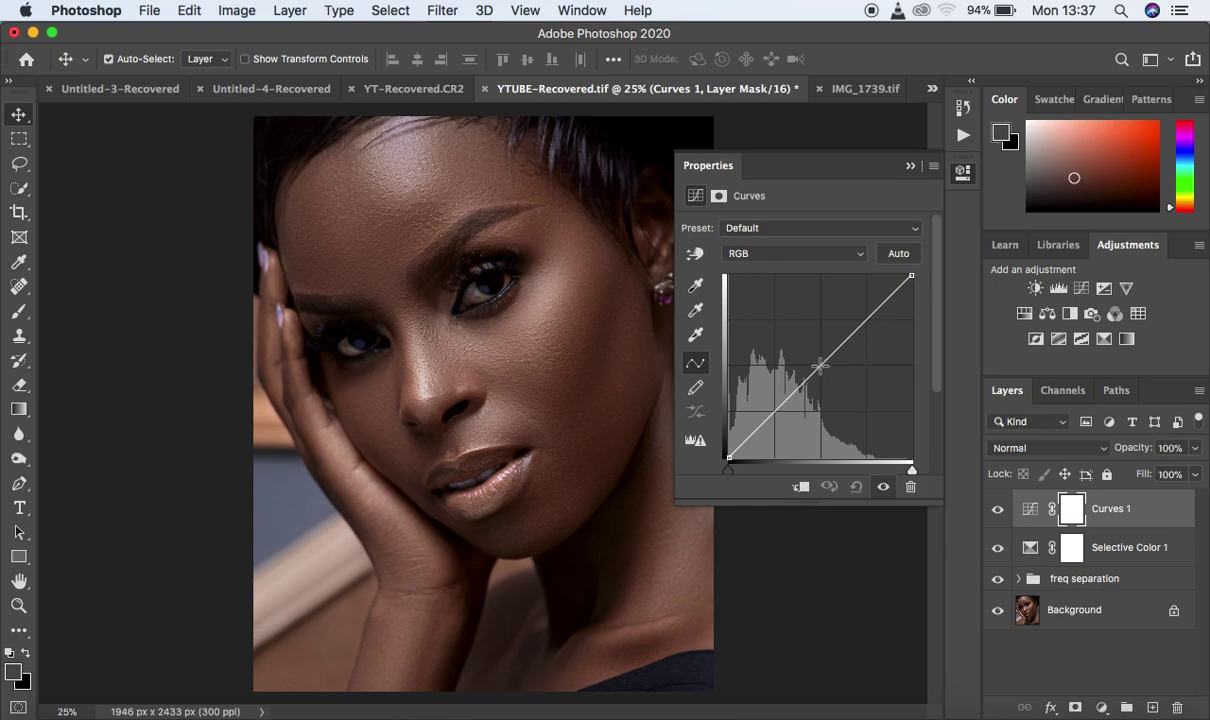
{"action": "left_click_drag", "start_coordinate": [776, 347], "coordinate": [808, 353]}
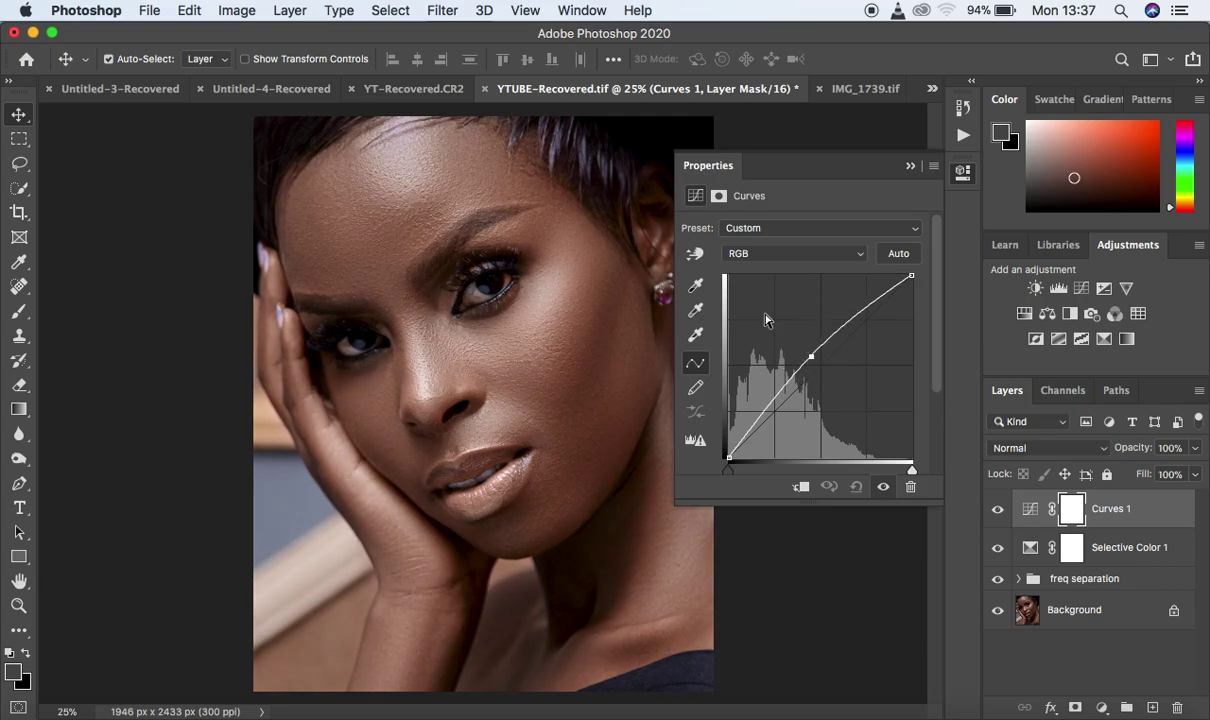
{"action": "left_click", "coordinate": [910, 165]}
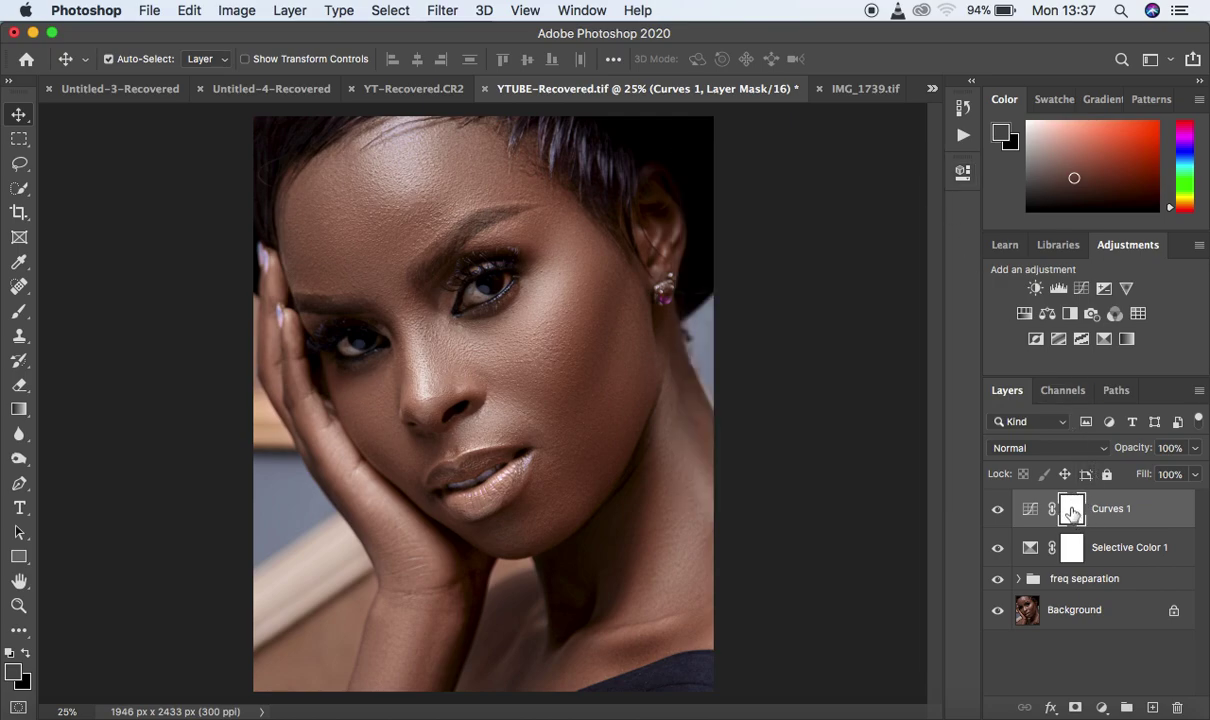
Invert the brightening Curves layer's mask to black and rename the layer as dodge
{"action": "key", "text": "super"}
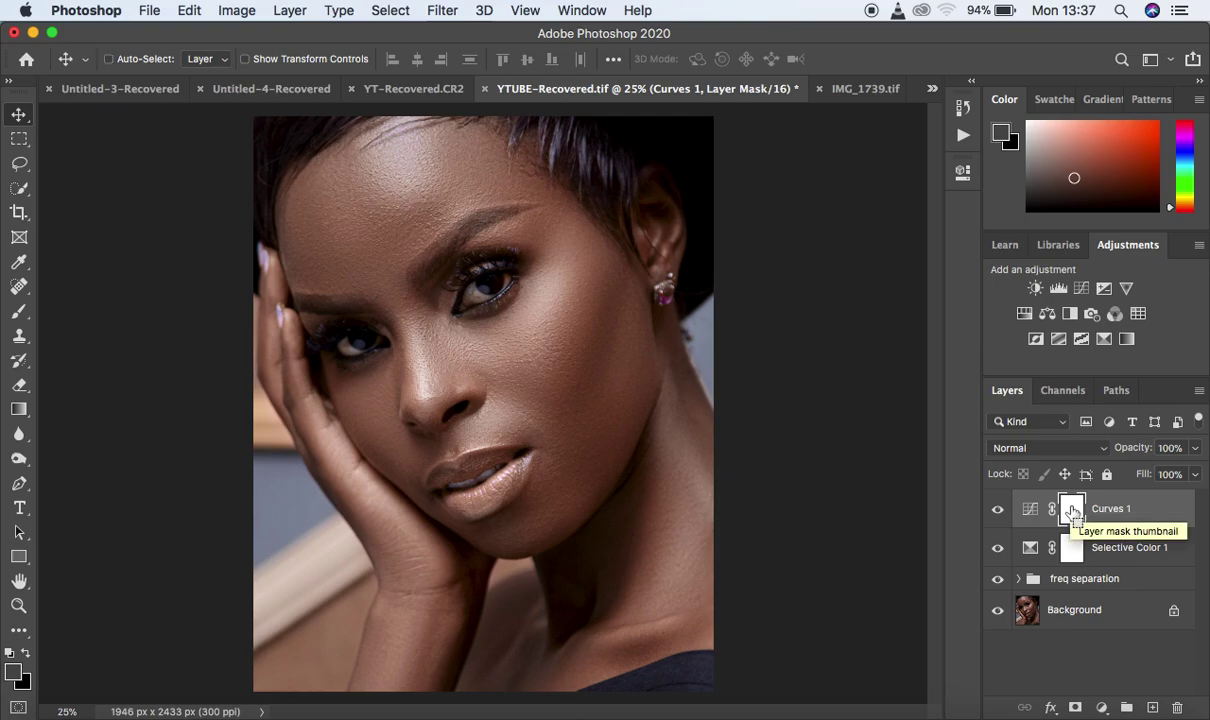
{"action": "key", "text": "super+i"}
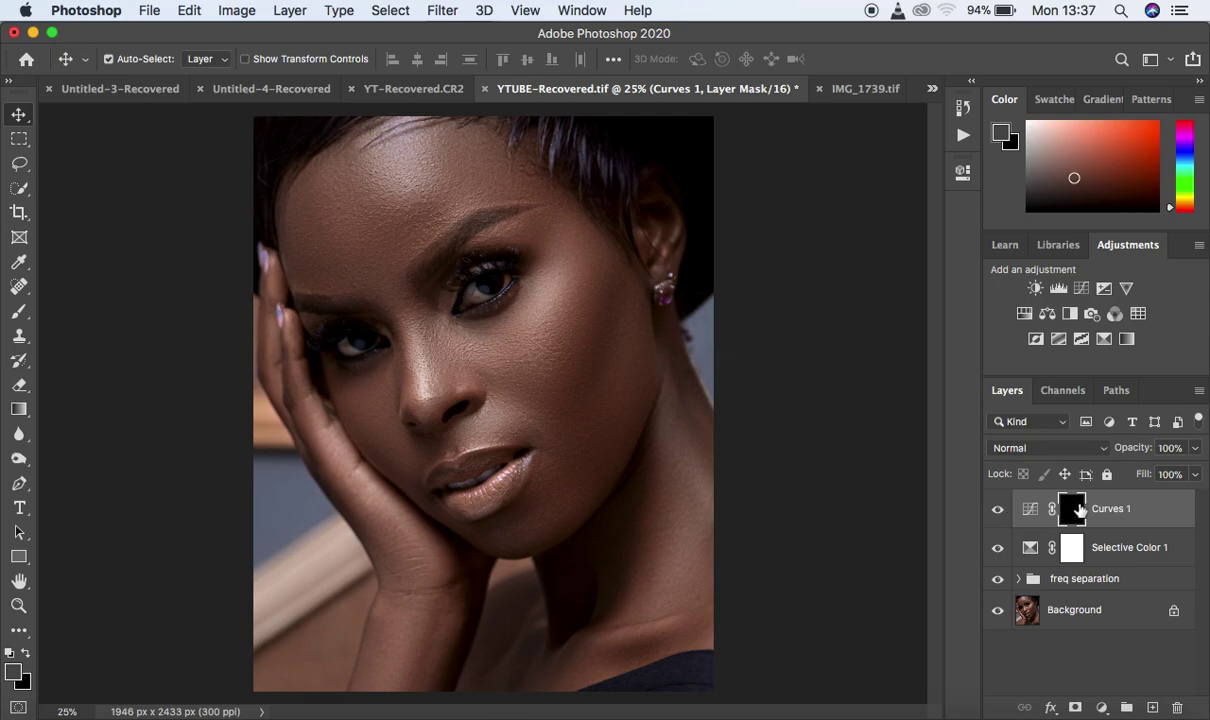
{"action": "left_click", "coordinate": [1107, 511]}
{"action": "double_click", "coordinate": [1107, 511]}
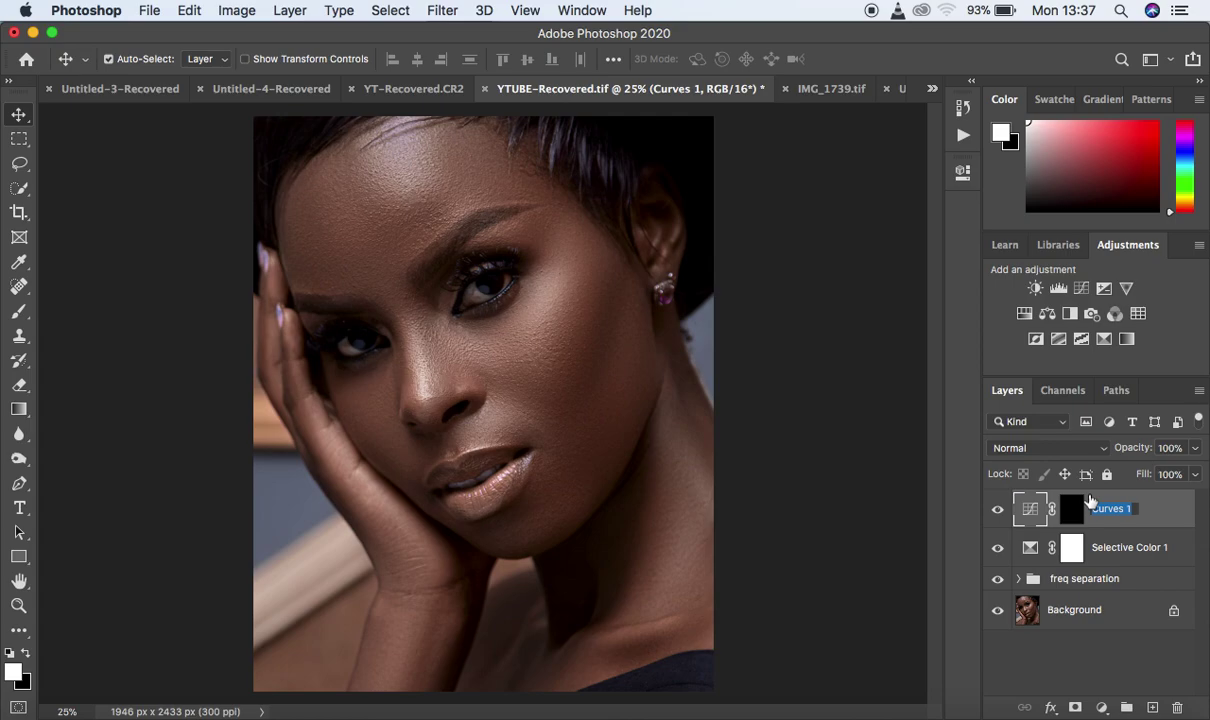
{"action": "type", "text": "dodge"}
{"action": "key", "text": "Return"}
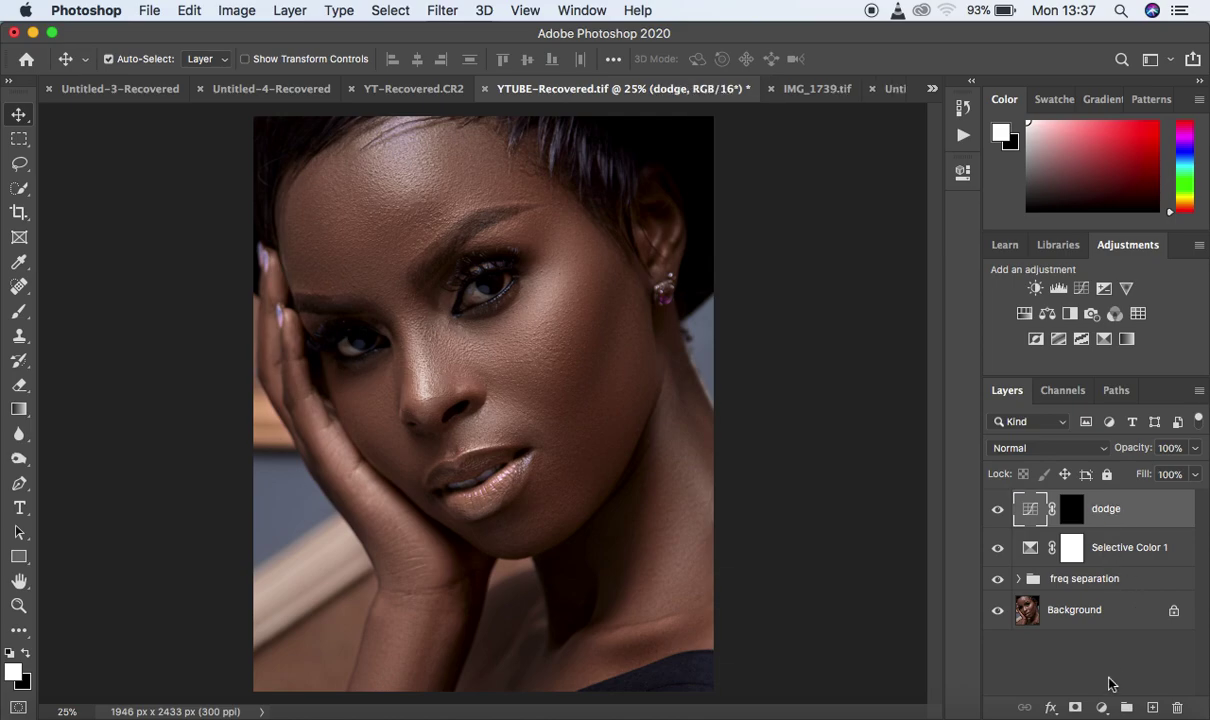
Add another Curves adjustment layer above dodge and lower the RGB curve's midpoint to darken the image
{"action": "left_click", "coordinate": [1101, 707]}
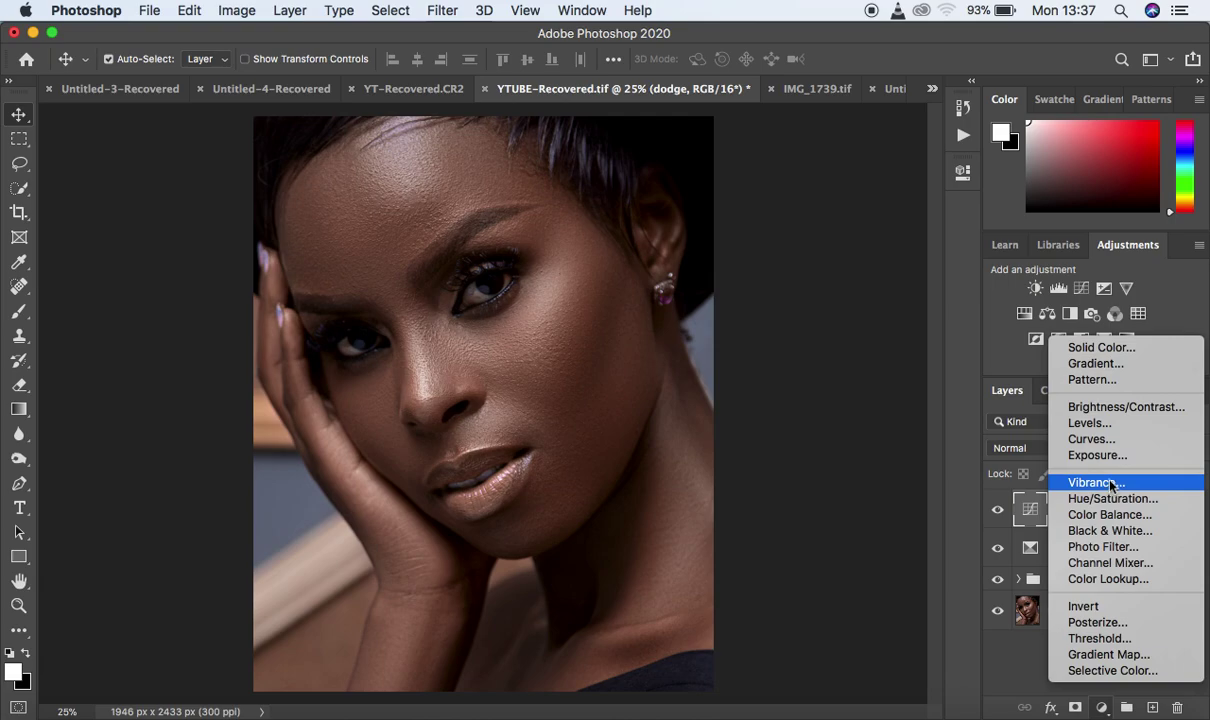
{"action": "left_click", "coordinate": [1091, 439]}
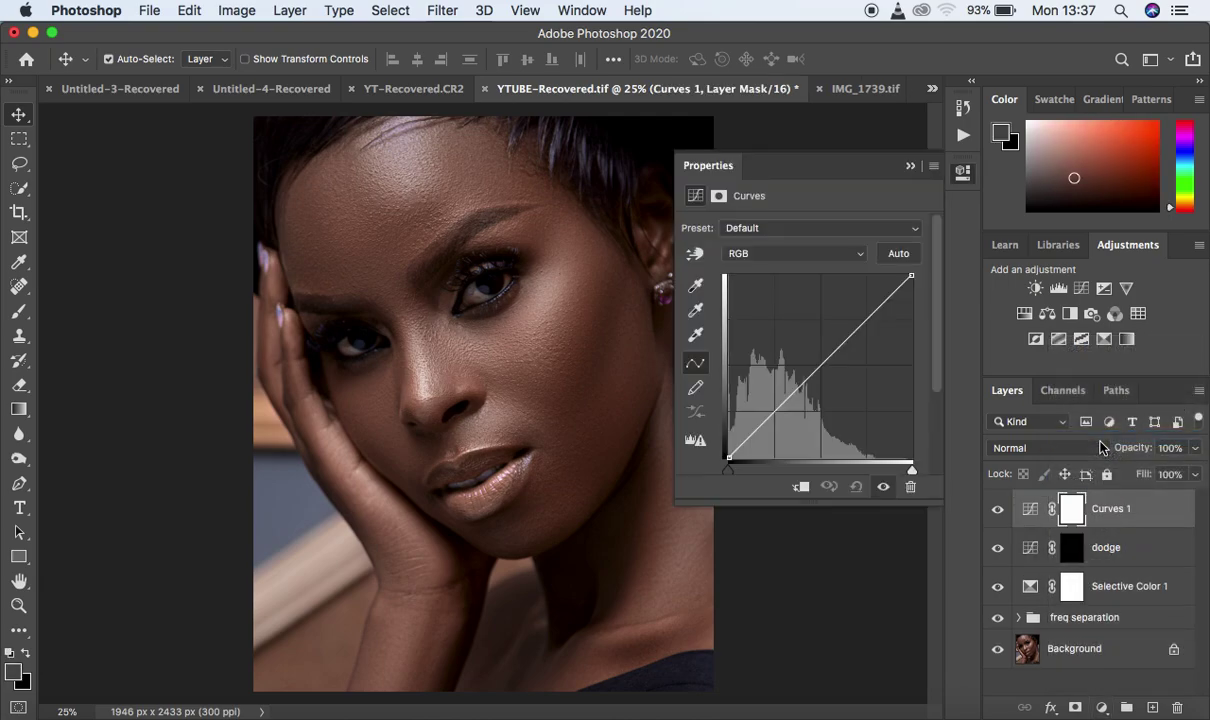
{"action": "left_click", "coordinate": [819, 367]}
{"action": "left_click_drag", "start_coordinate": [819, 367], "coordinate": [831, 377]}
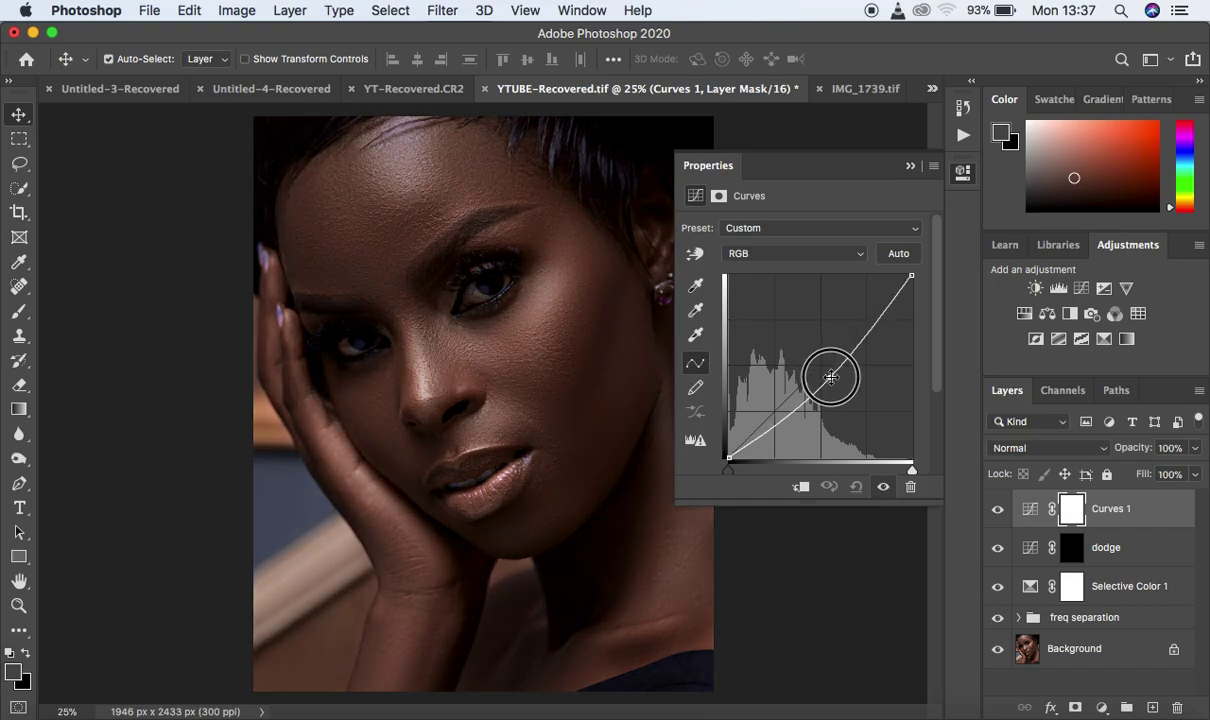
{"action": "left_click", "coordinate": [910, 165]}
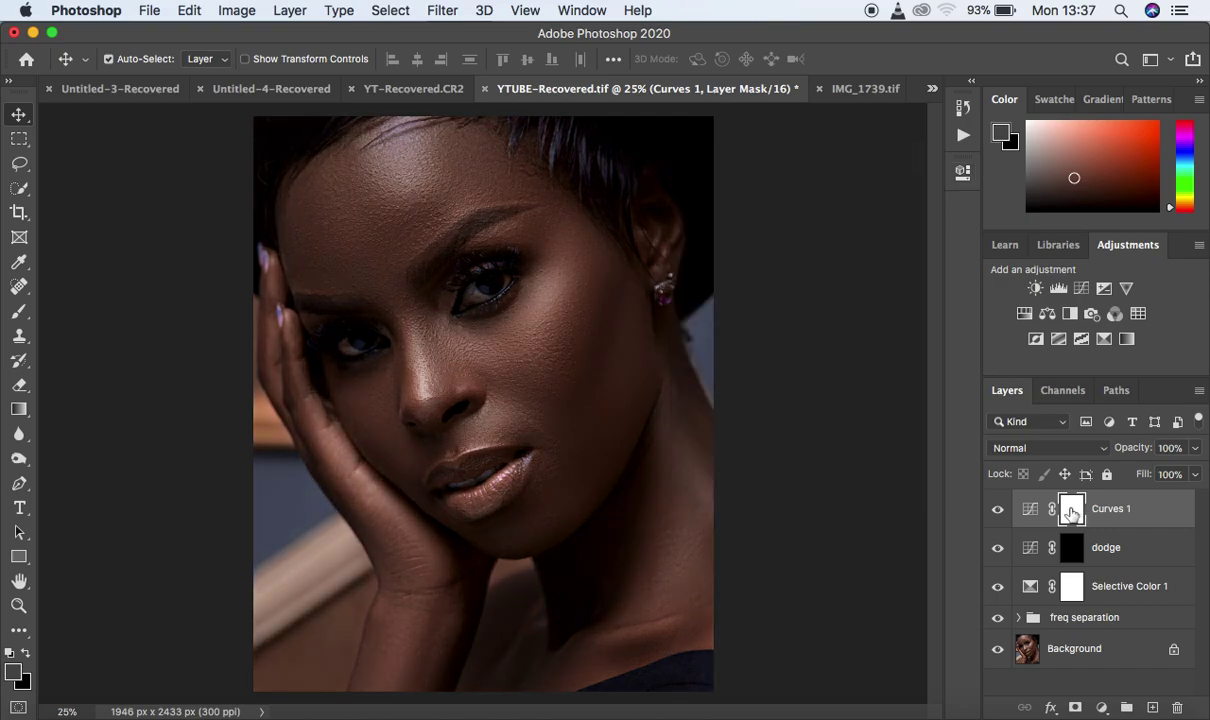
Invert the darkening Curves layer's mask to black and rename the layer as burn
{"action": "key", "text": "super+i"}
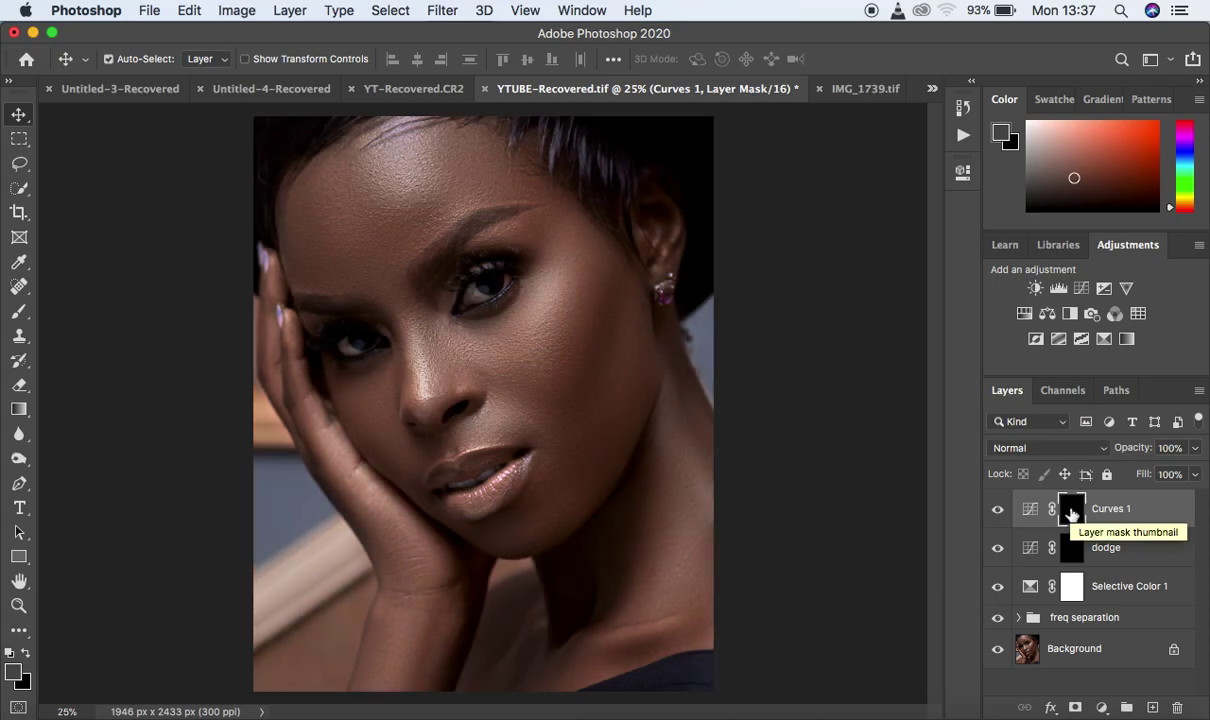
{"action": "double_click", "coordinate": [1108, 508]}
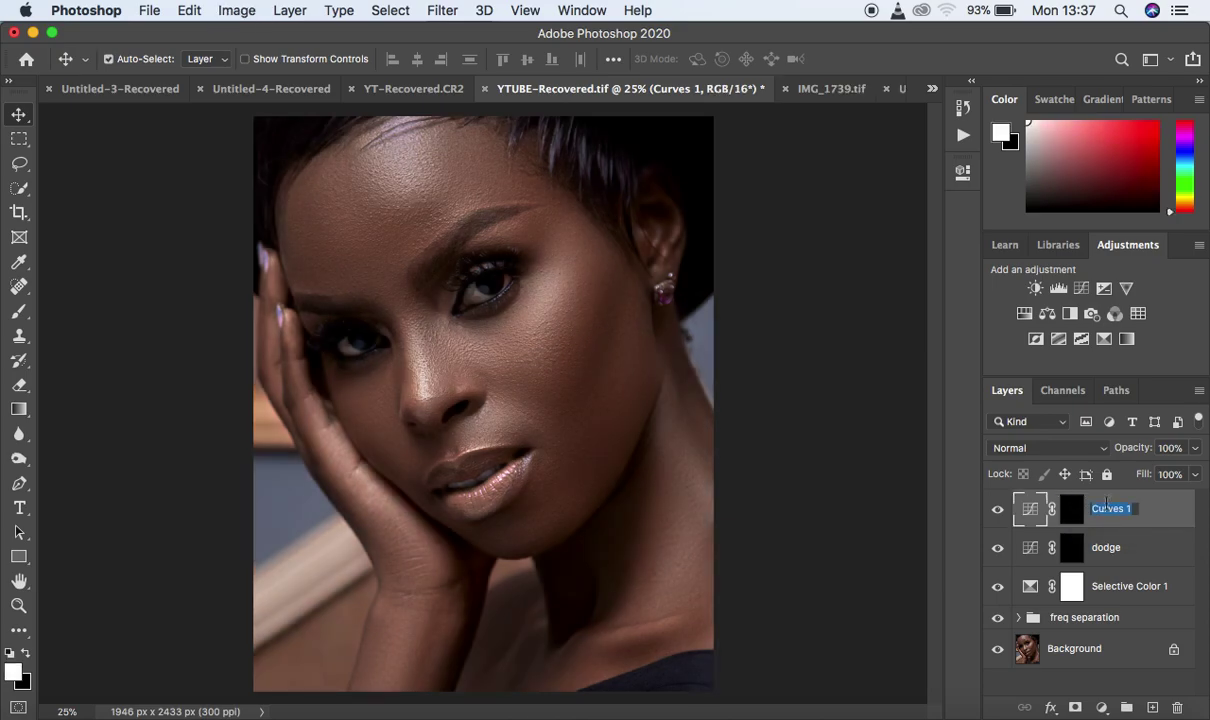
{"action": "type", "text": "burn"}
{"action": "key", "text": "Return"}
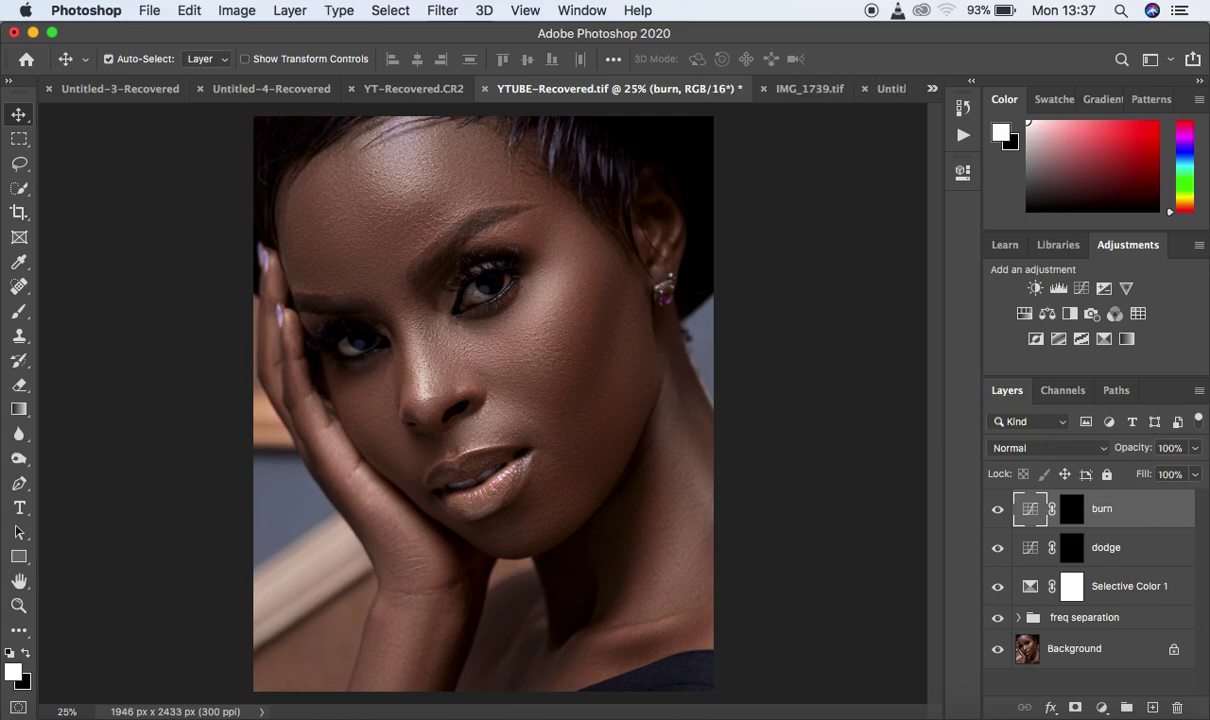
Group the burn and dodge layers under the name DNB BRUSH and expand the group
{"action": "left_click", "coordinate": [1155, 550], "text": "super"}
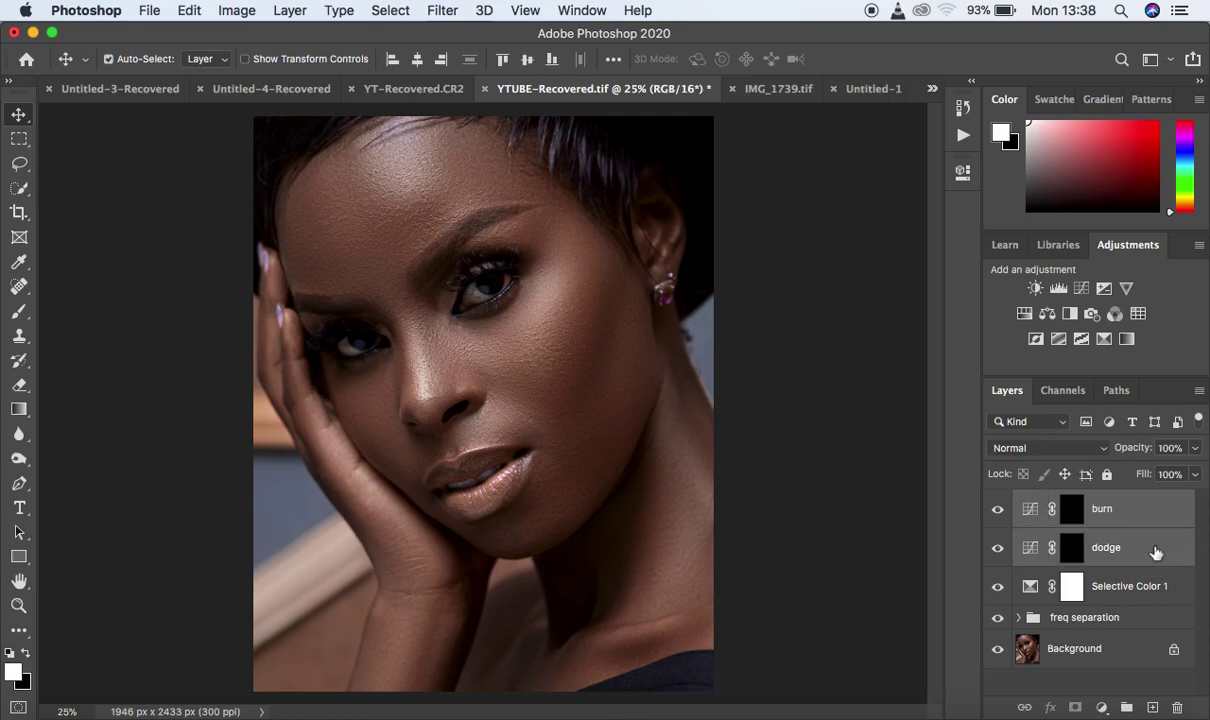
{"action": "key", "text": "super"}
{"action": "mouse_move", "coordinate": [1158, 528]}
{"action": "left_mouse_down"}
{"action": "mouse_move", "coordinate": [1161, 694]}
{"action": "mouse_move", "coordinate": [1131, 709]}
{"action": "left_mouse_up"}
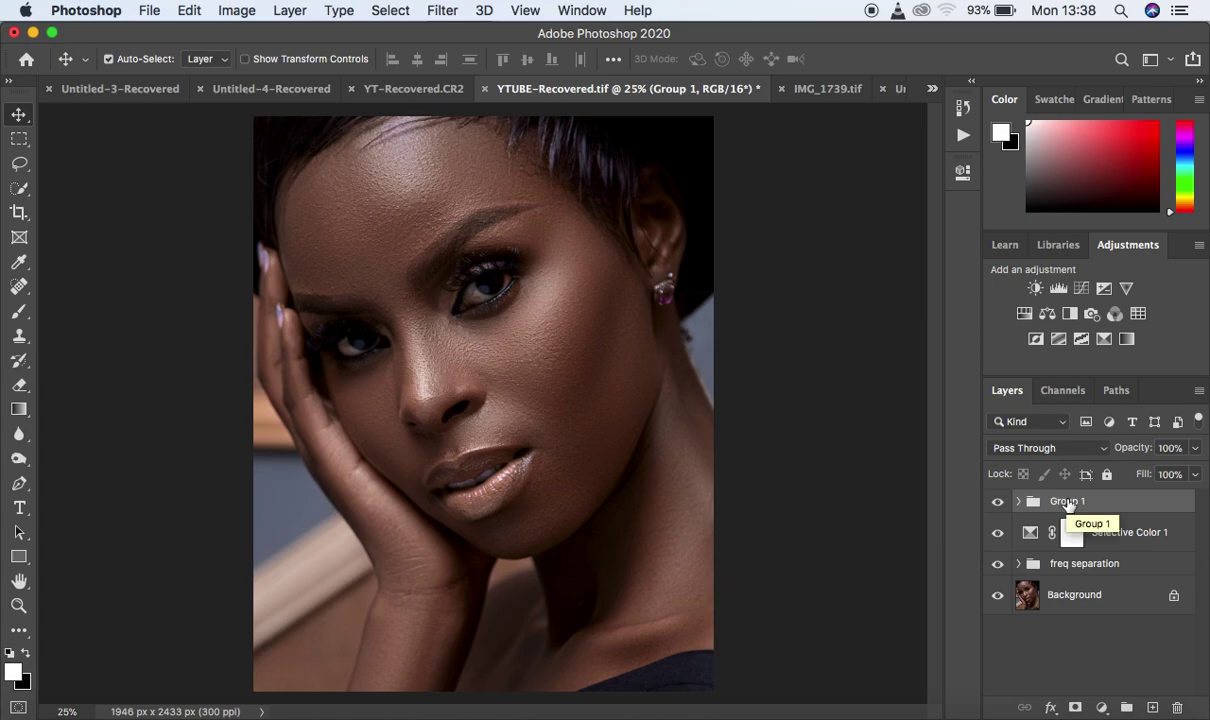
{"action": "double_click", "coordinate": [1067, 502]}
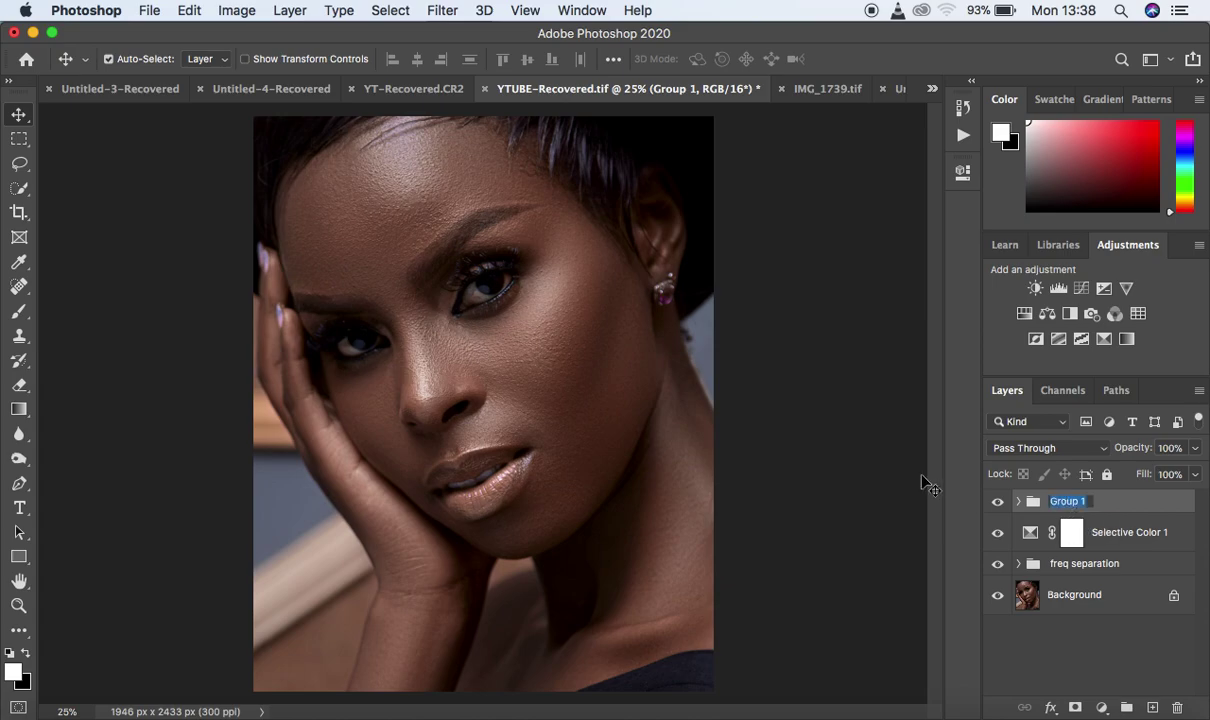
{"action": "type", "text": "DNB BRUSH"}
{"action": "key", "text": "Return"}
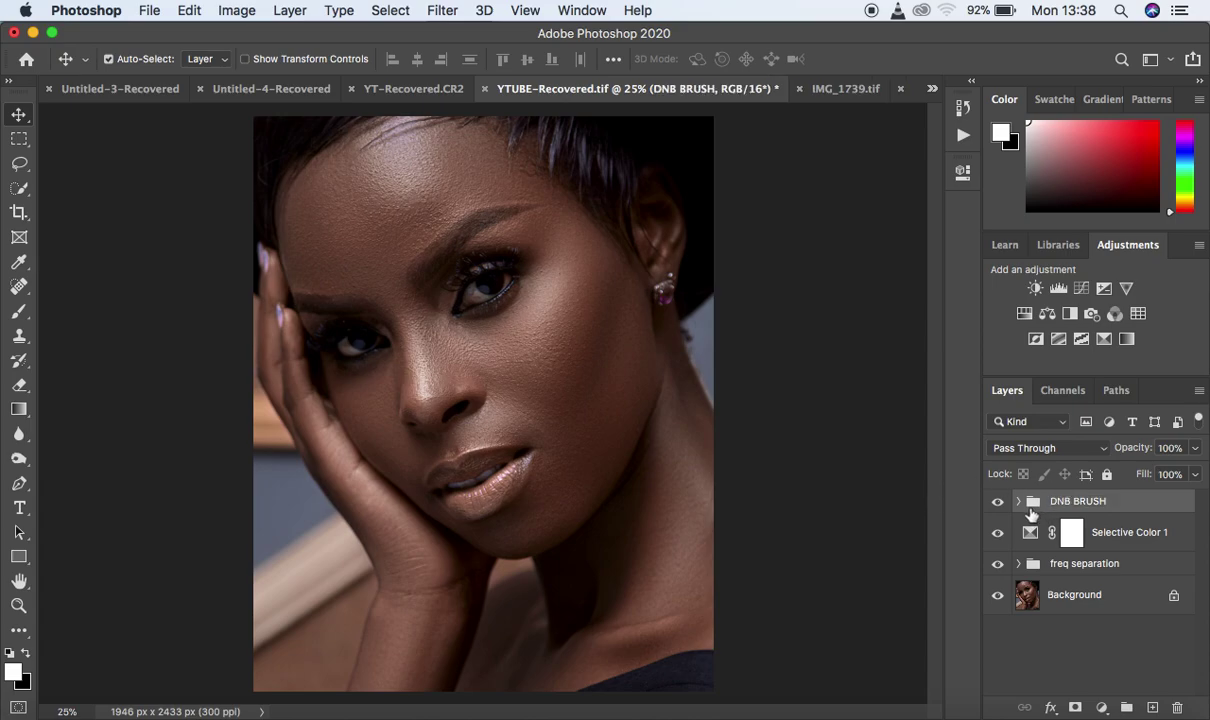
{"action": "left_click", "coordinate": [1018, 502]}
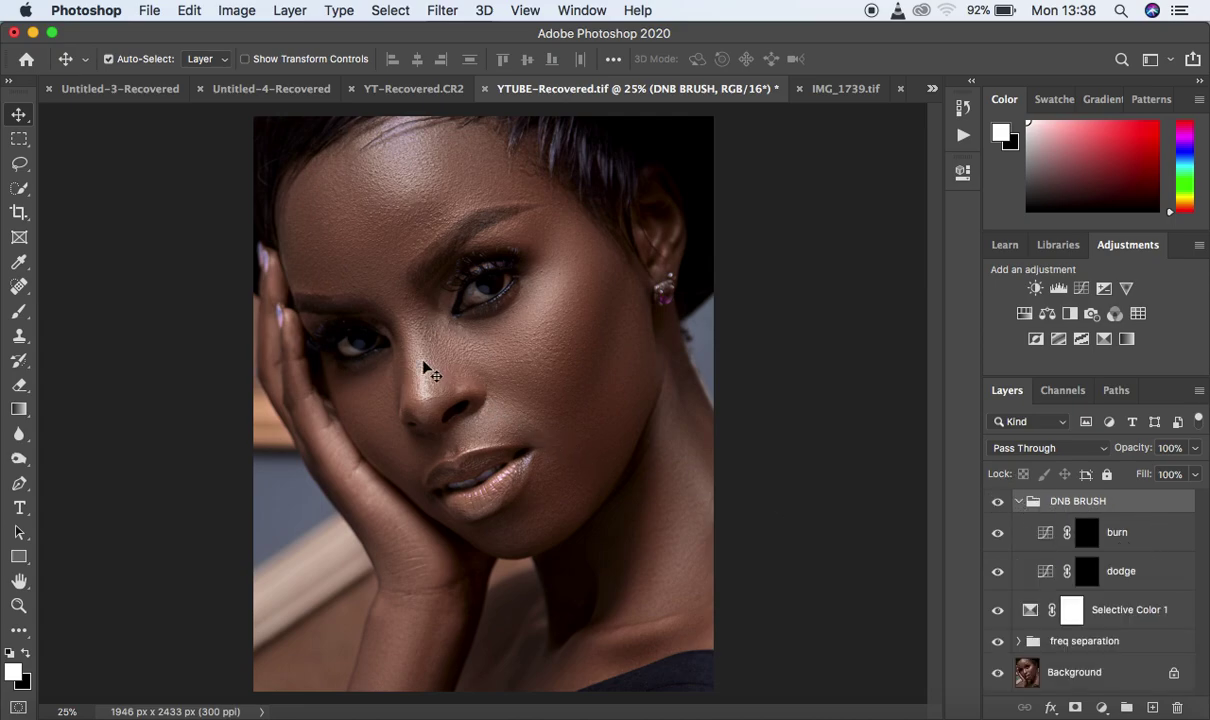
Activate the Brush tool with a soft tip at 0% hardness
{"action": "left_click", "coordinate": [20, 319]}
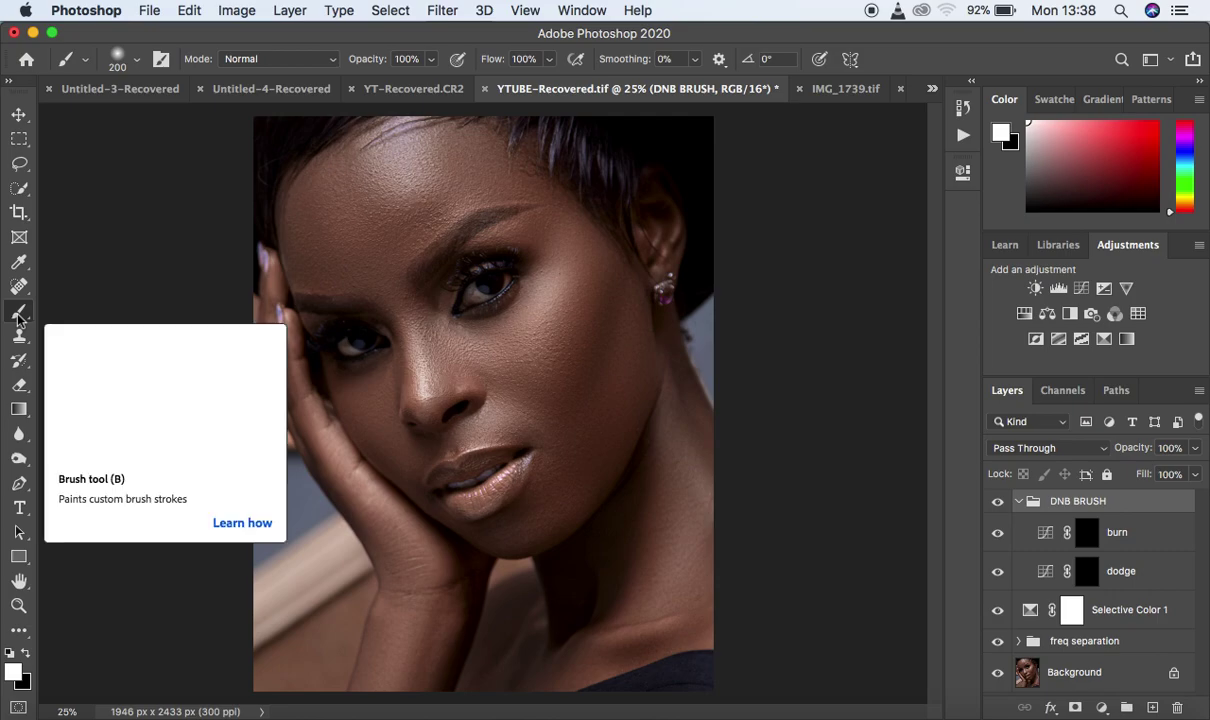
{"action": "right_click", "coordinate": [19, 318]}
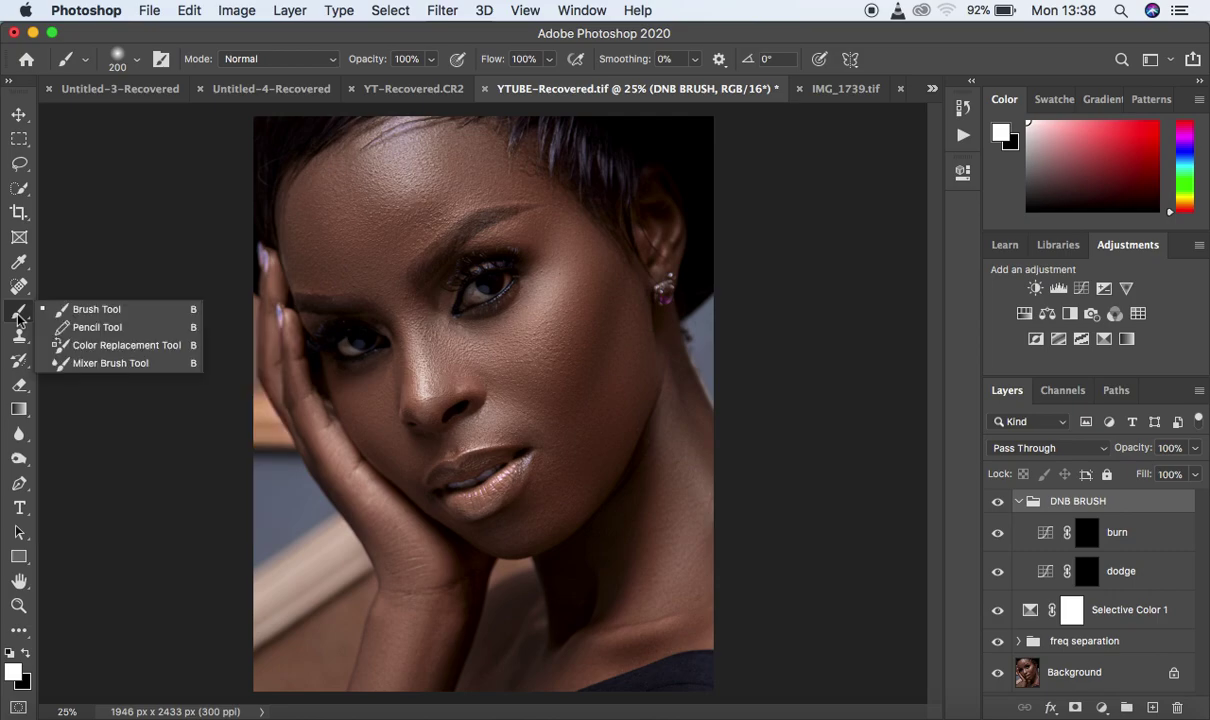
{"action": "left_click", "coordinate": [85, 312]}
{"action": "left_click", "coordinate": [138, 62]}
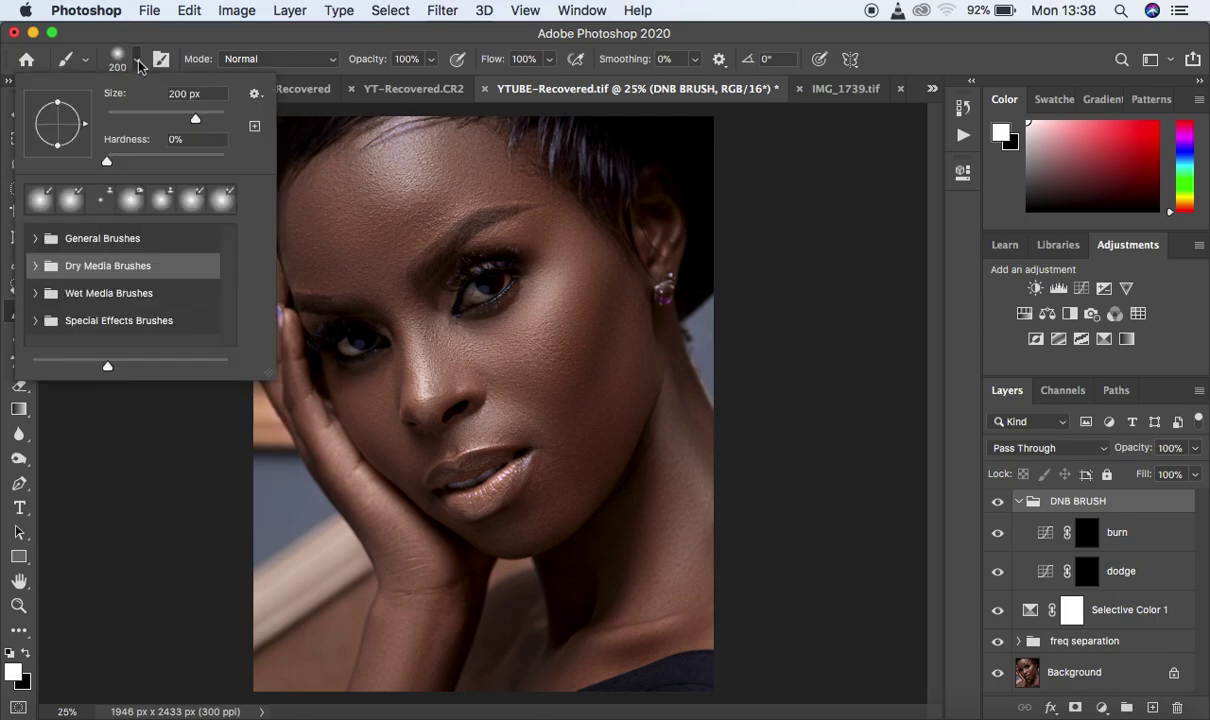
{"action": "mouse_move", "coordinate": [107, 161]}
{"action": "left_mouse_down"}
{"action": "mouse_move", "coordinate": [90, 167]}
{"action": "mouse_move", "coordinate": [108, 162]}
{"action": "left_mouse_up"}
{"action": "left_click", "coordinate": [340, 269]}
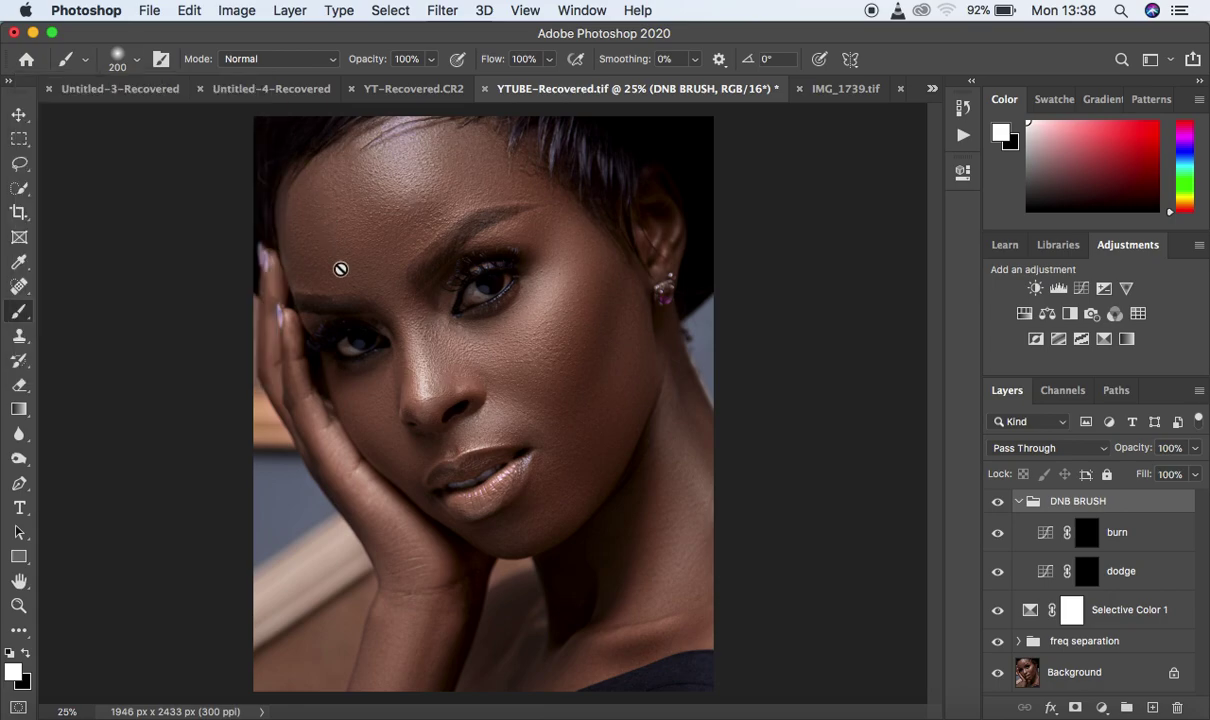
Set the brush opacity to 9%
{"action": "left_click", "coordinate": [429, 62]}
{"action": "left_click_drag", "start_coordinate": [361, 80], "coordinate": [353, 82]}
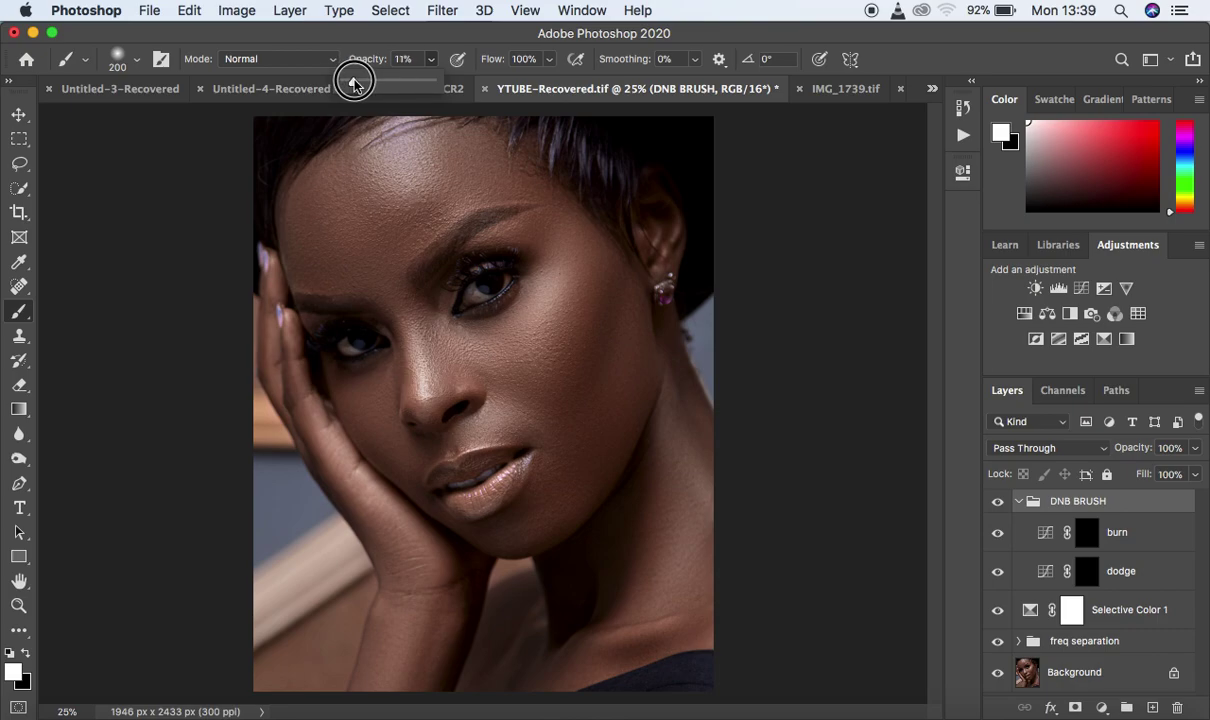
{"action": "left_click_drag", "start_coordinate": [353, 82], "coordinate": [351, 82]}
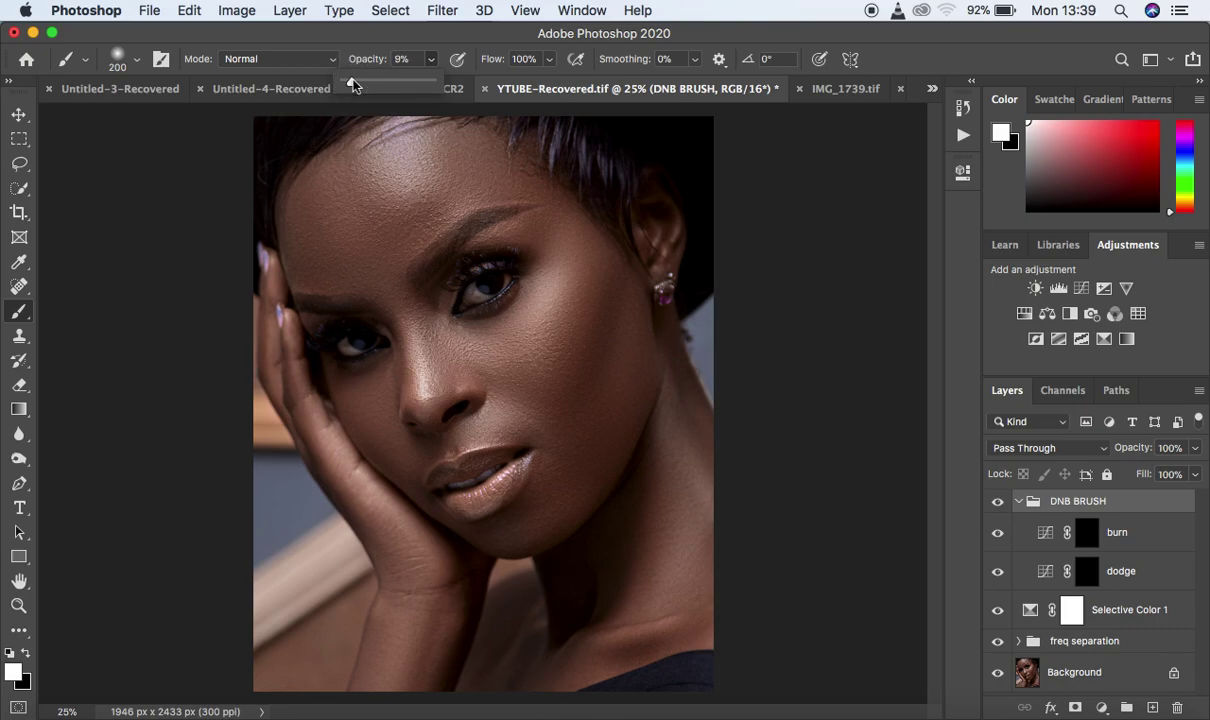
{"action": "left_click", "coordinate": [407, 58]}
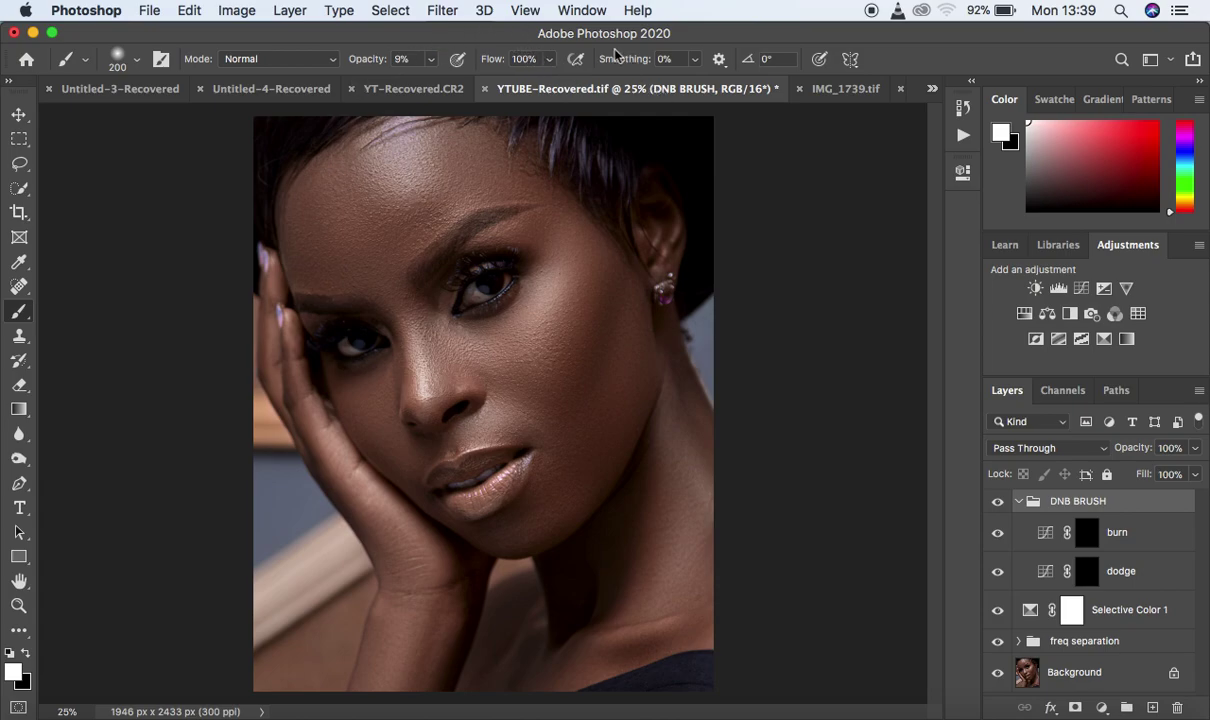
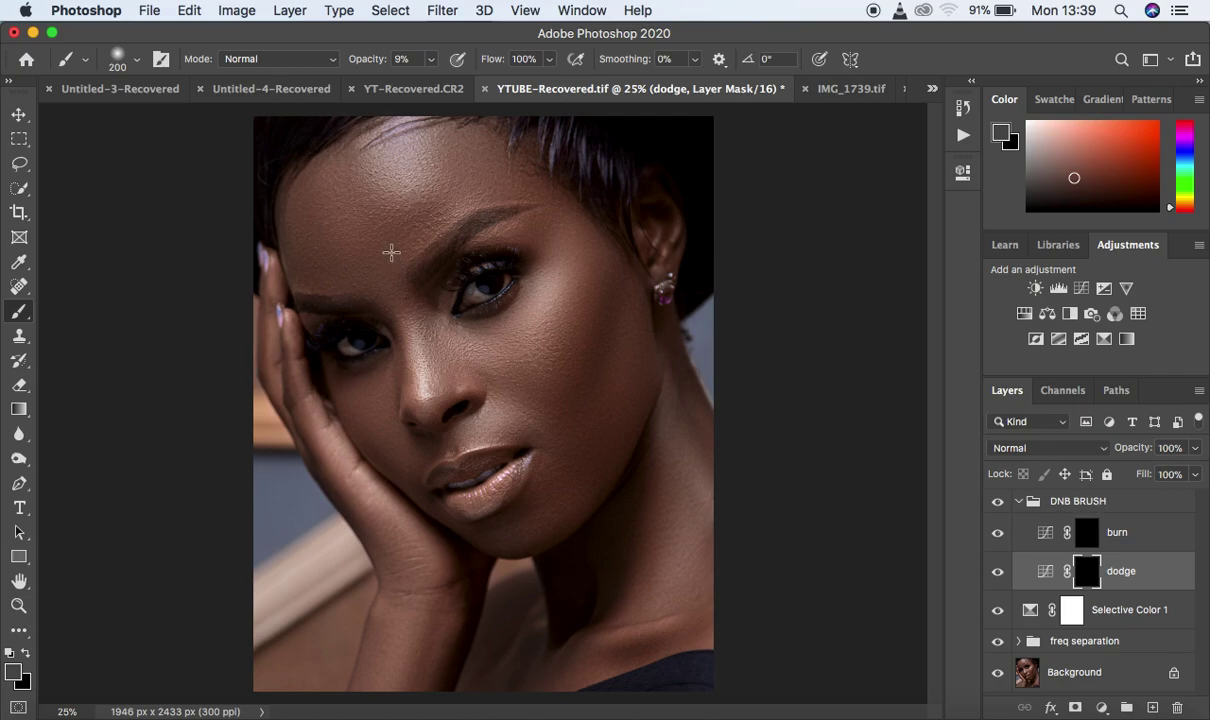
Paint on the dodge layer's mask over the forehead with an enlarged brush and over the cheek with a smaller one
{"action": "key", "text": "bracketright"}
{"action": "key", "text": "bracketright"}
{"action": "key", "text": "bracketright"}
{"action": "left_click", "coordinate": [396, 168]}
{"action": "mouse_move", "coordinate": [396, 168]}
{"action": "left_mouse_down"}
{"action": "mouse_move", "coordinate": [430, 168]}
{"action": "mouse_move", "coordinate": [427, 157]}
{"action": "mouse_move", "coordinate": [383, 167]}
{"action": "mouse_move", "coordinate": [400, 162]}
{"action": "mouse_move", "coordinate": [400, 175]}
{"action": "left_mouse_up"}
{"action": "key", "text": "bracketleft"}
{"action": "key", "text": "bracketleft"}
{"action": "key", "text": "bracketleft"}
{"action": "mouse_move", "coordinate": [545, 258]}
{"action": "left_mouse_down"}
{"action": "mouse_move", "coordinate": [532, 356]}
{"action": "mouse_move", "coordinate": [501, 353]}
{"action": "mouse_move", "coordinate": [538, 345]}
{"action": "left_mouse_up"}
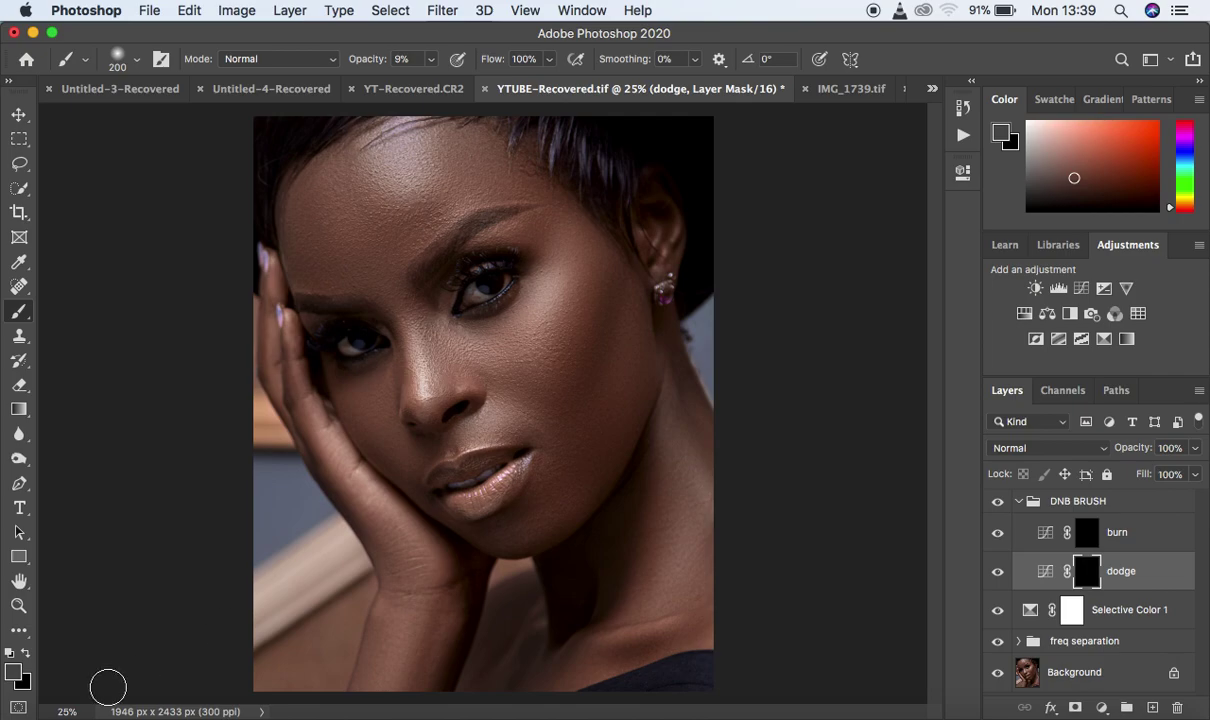
Reset the foreground colour to white and paint the dodge layer's mask over the forehead and cheek with a 300 px brush
{"action": "left_click", "coordinate": [11, 654]}
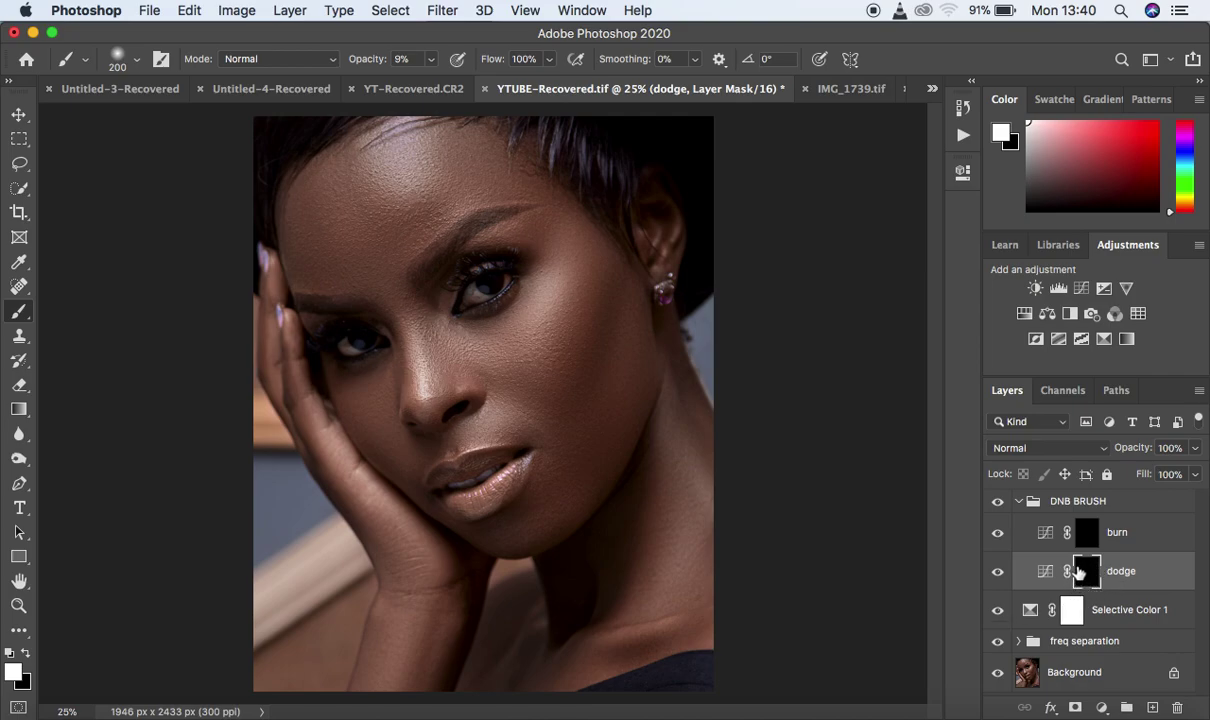
{"action": "key", "text": "bracketright"}
{"action": "key", "text": "bracketright"}
{"action": "mouse_move", "coordinate": [392, 166]}
{"action": "left_mouse_down"}
{"action": "mouse_move", "coordinate": [405, 158]}
{"action": "mouse_move", "coordinate": [386, 157]}
{"action": "mouse_move", "coordinate": [394, 186]}
{"action": "mouse_move", "coordinate": [351, 162]}
{"action": "mouse_move", "coordinate": [432, 149]}
{"action": "mouse_move", "coordinate": [400, 130]}
{"action": "left_mouse_up"}
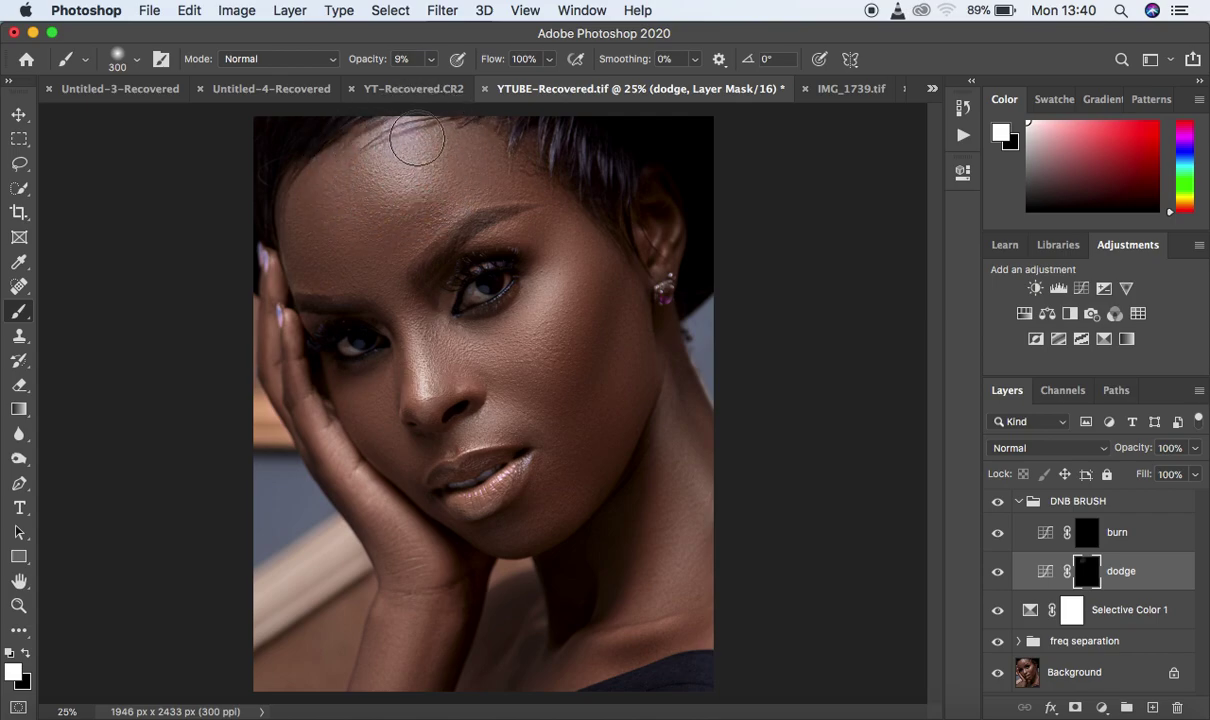
{"action": "mouse_move", "coordinate": [531, 297]}
{"action": "left_mouse_down"}
{"action": "mouse_move", "coordinate": [548, 312]}
{"action": "mouse_move", "coordinate": [563, 279]}
{"action": "mouse_move", "coordinate": [531, 357]}
{"action": "left_mouse_up"}
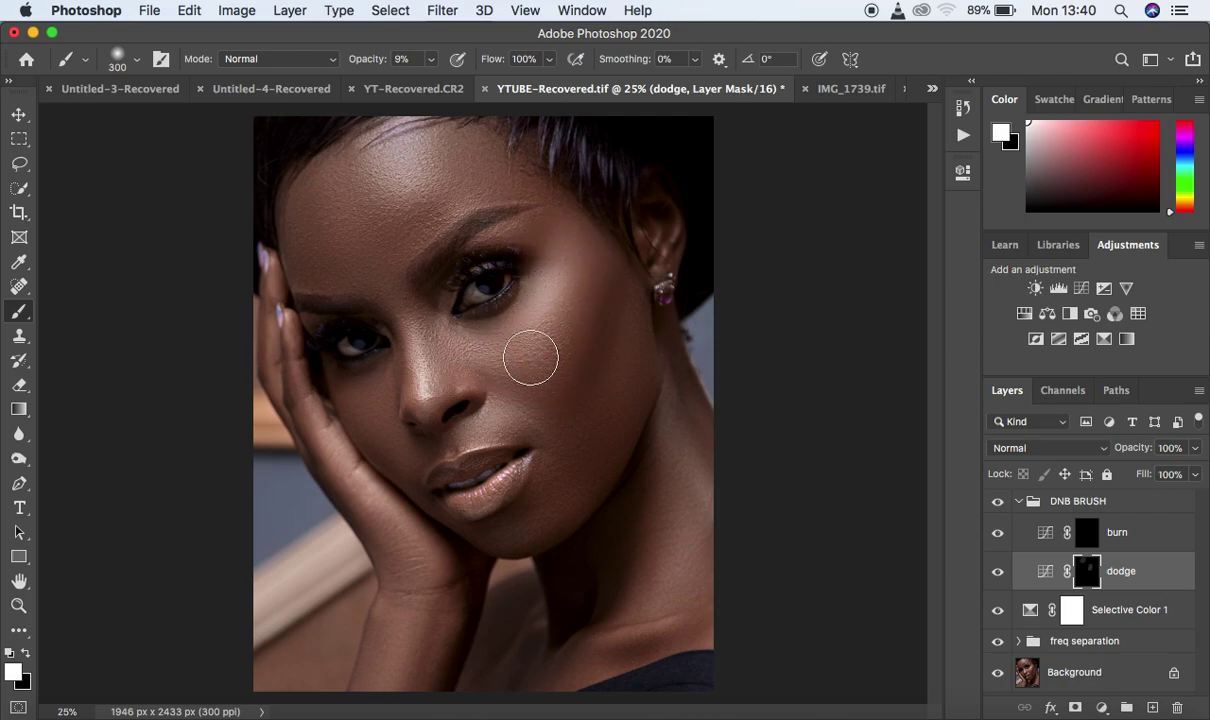
{"action": "left_click", "coordinate": [998, 574]}
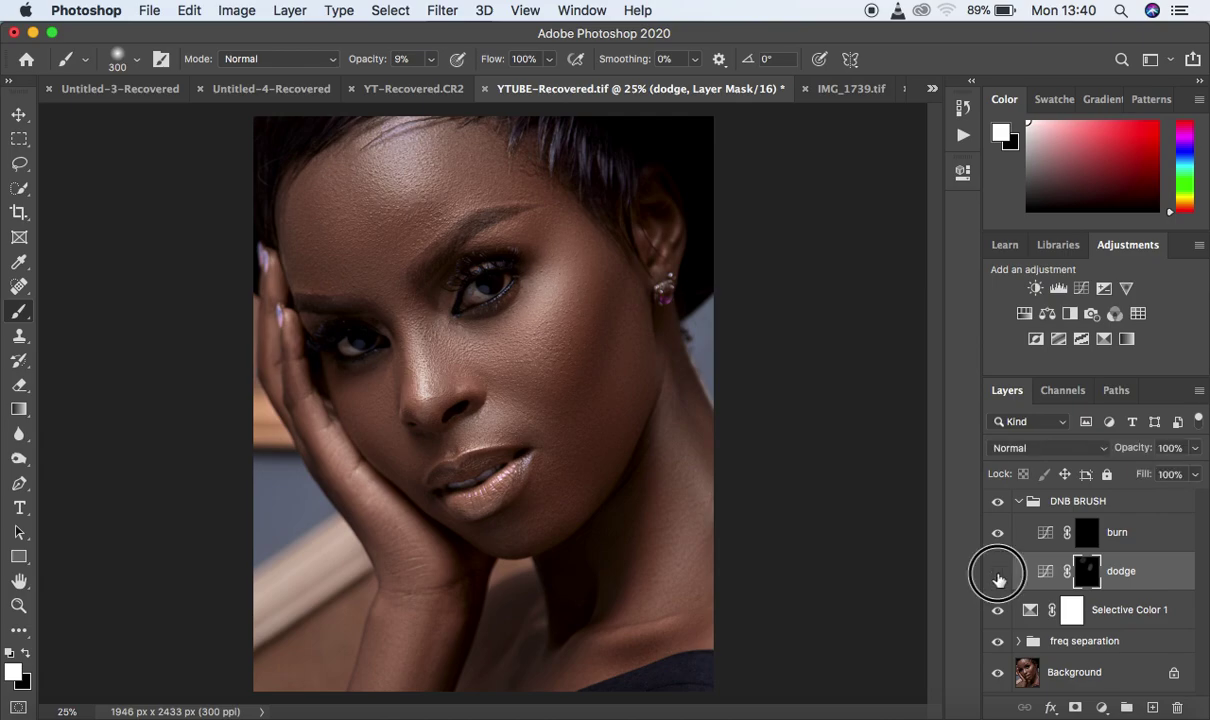
{"action": "left_click", "coordinate": [998, 575]}
{"action": "left_click", "coordinate": [998, 575]}
{"action": "left_click", "coordinate": [998, 575]}
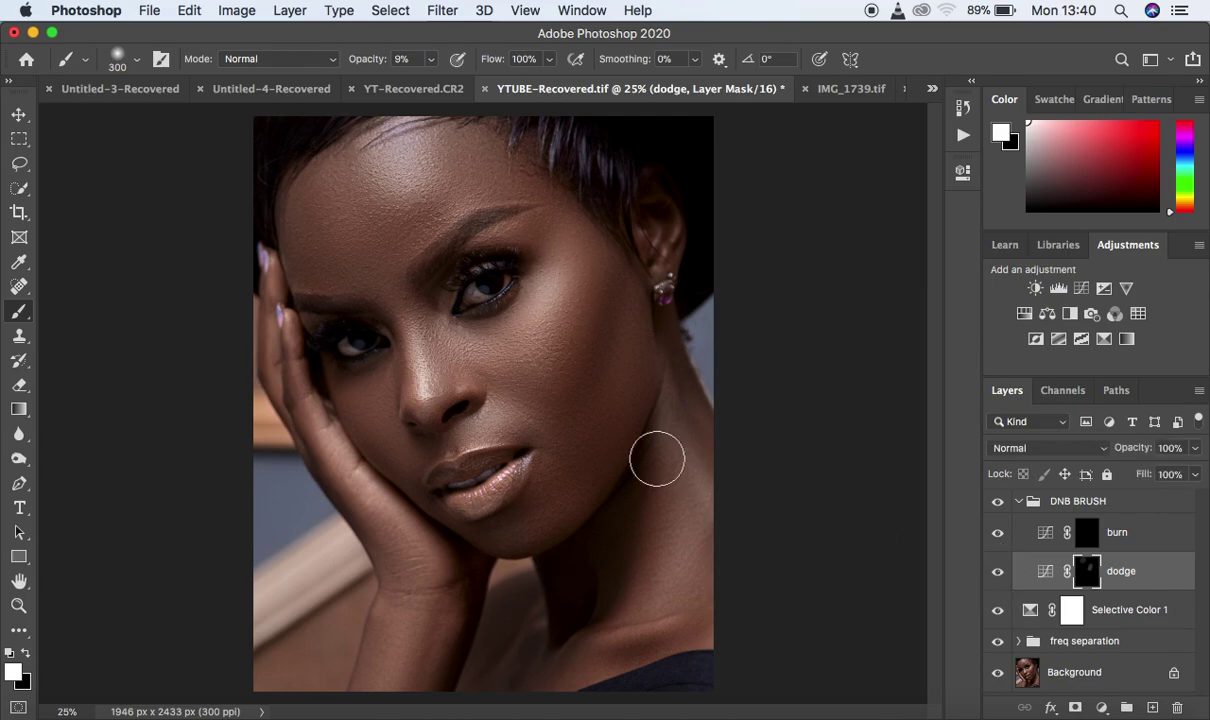
Dodge the area around the eye and across to the nose bridge with a smaller brush
{"action": "key", "text": "bracketleft"}
{"action": "key", "text": "bracketleft"}
{"action": "key", "text": "bracketleft"}
{"action": "mouse_move", "coordinate": [529, 267]}
{"action": "left_mouse_down"}
{"action": "mouse_move", "coordinate": [560, 288]}
{"action": "mouse_move", "coordinate": [520, 360]}
{"action": "mouse_move", "coordinate": [562, 270]}
{"action": "mouse_move", "coordinate": [521, 365]}
{"action": "mouse_move", "coordinate": [419, 354]}
{"action": "mouse_move", "coordinate": [408, 319]}
{"action": "mouse_move", "coordinate": [419, 366]}
{"action": "mouse_move", "coordinate": [400, 302]}
{"action": "mouse_move", "coordinate": [417, 297]}
{"action": "left_mouse_up"}
Paint more highlights on the dodge mask over the cheek, upper forehead and side of the neck
{"action": "key", "text": "bracketleft"}
{"action": "key", "text": "bracketleft"}
{"action": "key", "text": "bracketleft"}
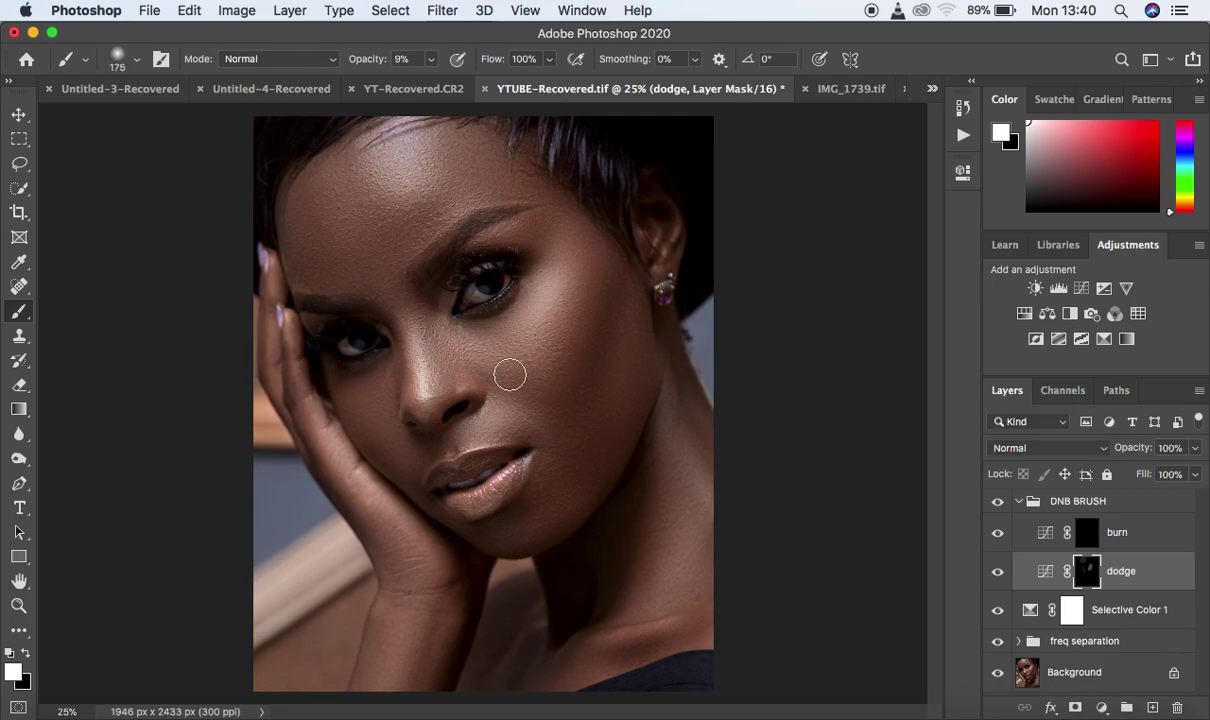
{"action": "key", "text": "bracketright"}
{"action": "key", "text": "bracketright"}
{"action": "left_click_drag", "start_coordinate": [521, 362], "coordinate": [537, 302]}
{"action": "left_click_drag", "start_coordinate": [416, 146], "coordinate": [367, 137]}
{"action": "mouse_move", "coordinate": [702, 516]}
{"action": "left_mouse_down"}
{"action": "mouse_move", "coordinate": [672, 427]}
{"action": "mouse_move", "coordinate": [710, 508]}
{"action": "mouse_move", "coordinate": [680, 482]}
{"action": "left_mouse_up"}
Dodge the hand and forearm with a 200 px brush on the same mask
{"action": "key", "text": "bracketleft"}
{"action": "key", "text": "bracketleft"}
{"action": "key", "text": "bracketleft"}
{"action": "key", "text": "bracketright"}
{"action": "key", "text": "bracketright"}
{"action": "key", "text": "bracketright"}
{"action": "mouse_move", "coordinate": [341, 425]}
{"action": "left_mouse_down"}
{"action": "mouse_move", "coordinate": [343, 467]}
{"action": "mouse_move", "coordinate": [321, 435]}
{"action": "mouse_move", "coordinate": [420, 558]}
{"action": "mouse_move", "coordinate": [379, 502]}
{"action": "mouse_move", "coordinate": [419, 563]}
{"action": "mouse_move", "coordinate": [410, 660]}
{"action": "mouse_move", "coordinate": [406, 607]}
{"action": "mouse_move", "coordinate": [390, 687]}
{"action": "mouse_move", "coordinate": [398, 626]}
{"action": "mouse_move", "coordinate": [383, 678]}
{"action": "left_mouse_up"}
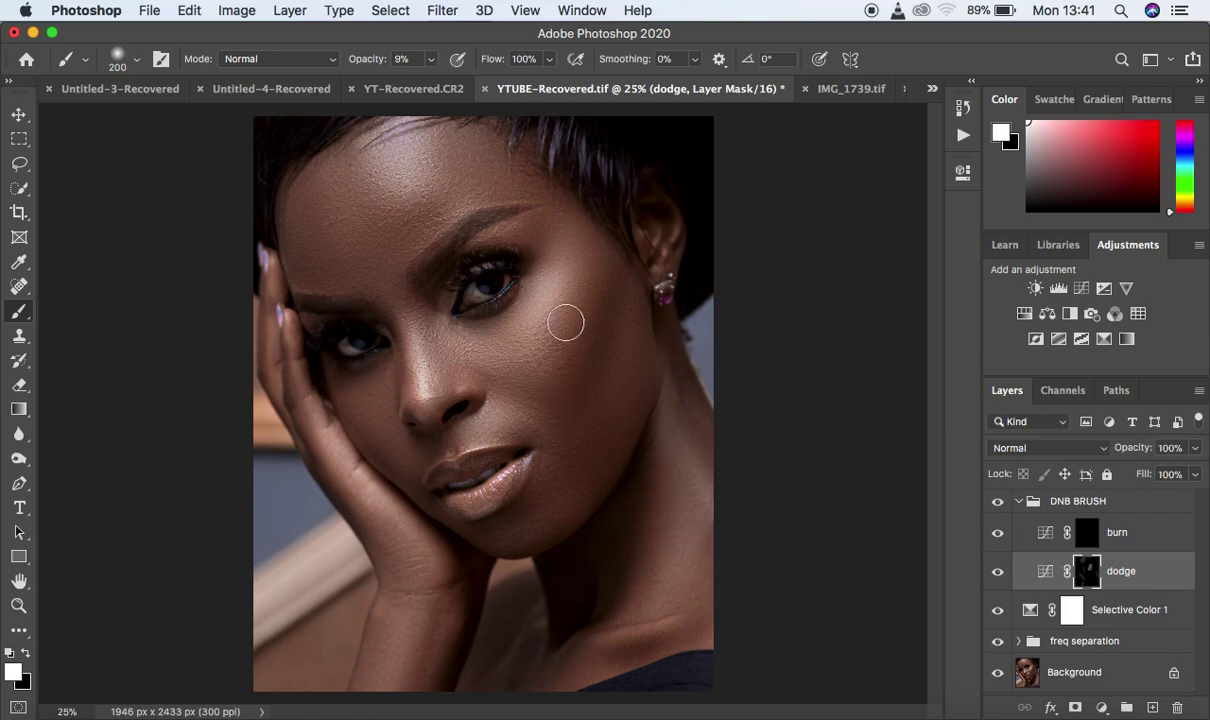
Dodge beside the outer corner of the eye and compare the image with and without the dodge layer
{"action": "mouse_move", "coordinate": [549, 283]}
{"action": "left_mouse_down"}
{"action": "mouse_move", "coordinate": [532, 345]}
{"action": "mouse_move", "coordinate": [532, 256]}
{"action": "left_mouse_up"}
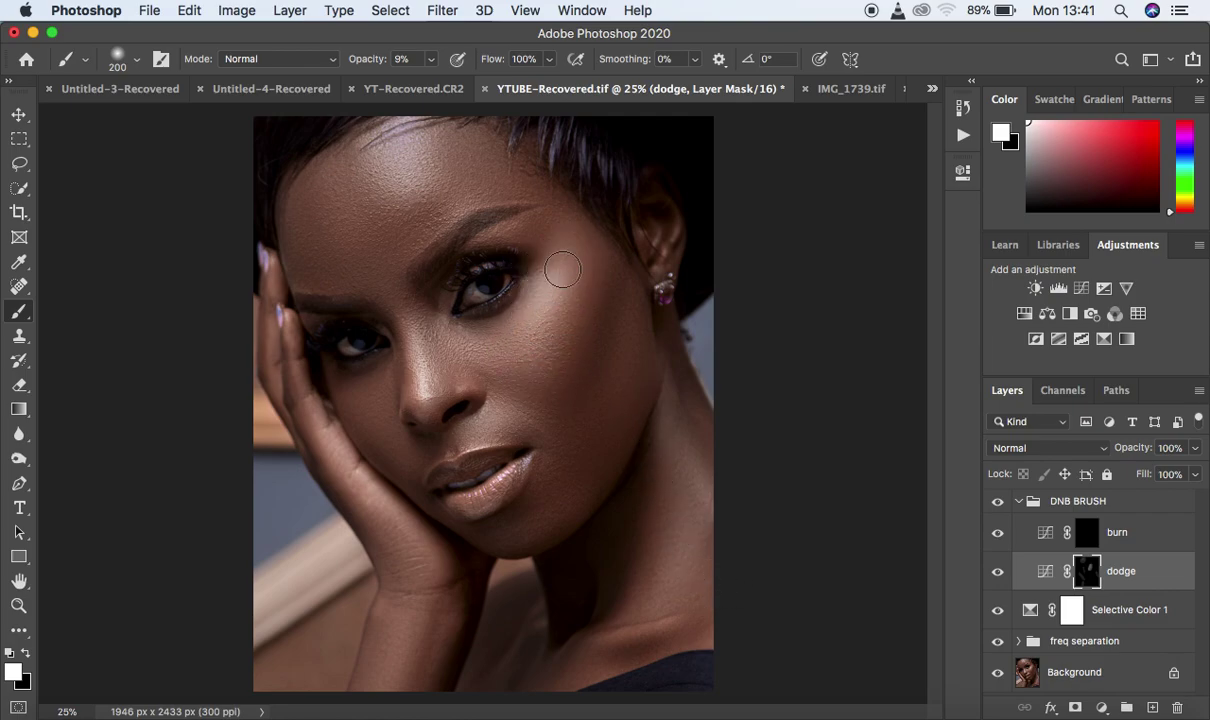
{"action": "left_click", "coordinate": [997, 575]}
{"action": "left_click", "coordinate": [997, 575]}
{"action": "left_click", "coordinate": [997, 575]}
{"action": "left_click", "coordinate": [997, 575]}
{"action": "left_click", "coordinate": [997, 575]}
{"action": "left_click", "coordinate": [997, 575]}
Soften the dodging near the temple by painting black on the mask, and return the foreground colour to white
{"action": "left_click", "coordinate": [27, 653]}
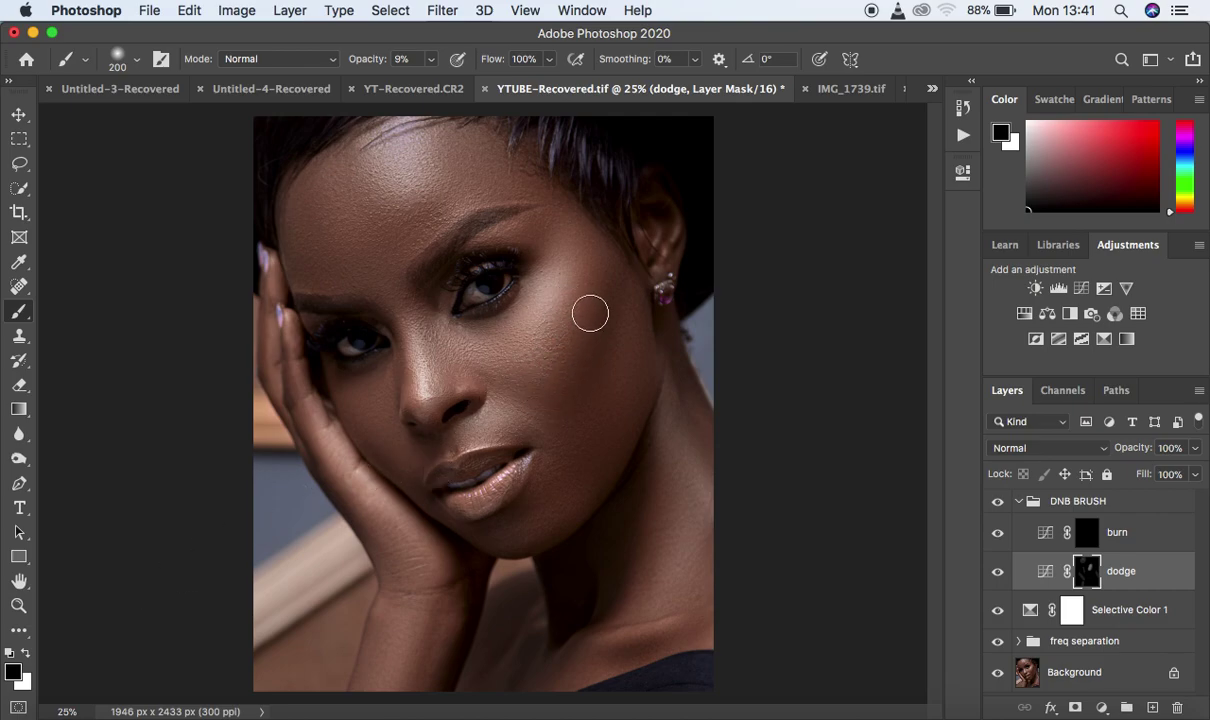
{"action": "mouse_move", "coordinate": [568, 248]}
{"action": "left_mouse_down"}
{"action": "mouse_move", "coordinate": [571, 325]}
{"action": "mouse_move", "coordinate": [577, 276]}
{"action": "mouse_move", "coordinate": [538, 377]}
{"action": "mouse_move", "coordinate": [574, 272]}
{"action": "left_mouse_up"}
{"action": "left_click", "coordinate": [1000, 574]}
{"action": "left_click", "coordinate": [1000, 574]}
{"action": "left_click", "coordinate": [1000, 574]}
{"action": "left_click", "coordinate": [1000, 574]}
{"action": "left_click", "coordinate": [999, 573]}
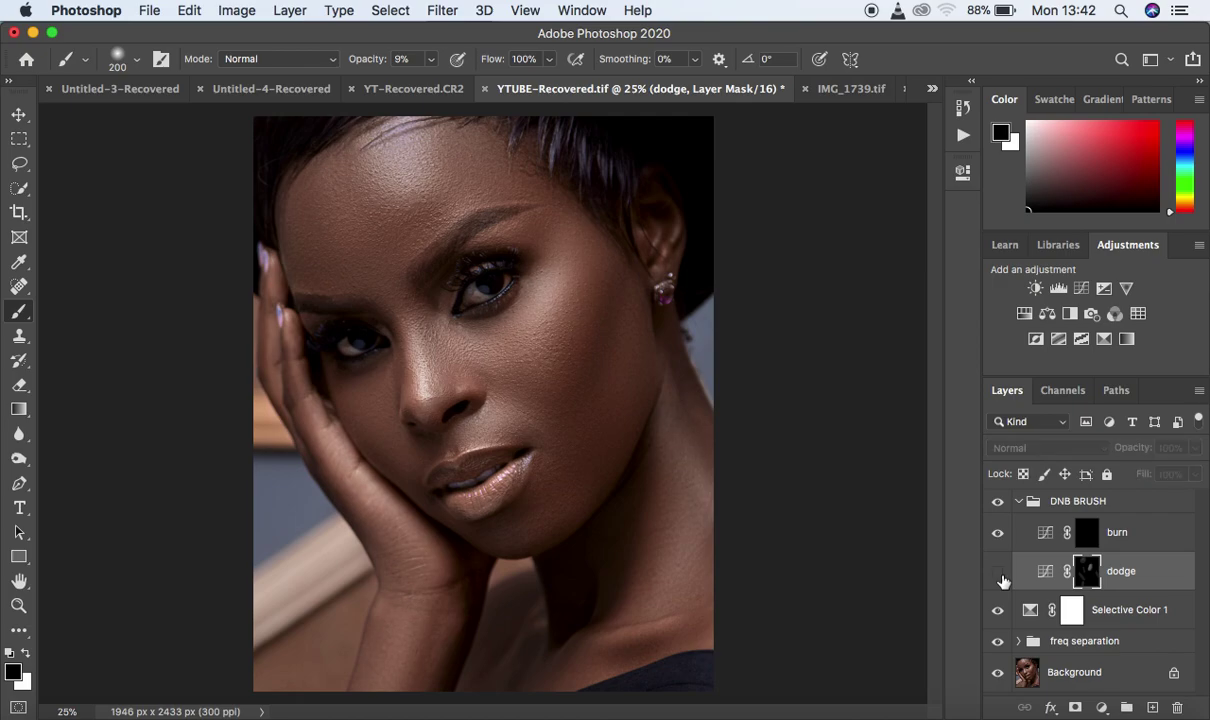
{"action": "left_click", "coordinate": [27, 652]}
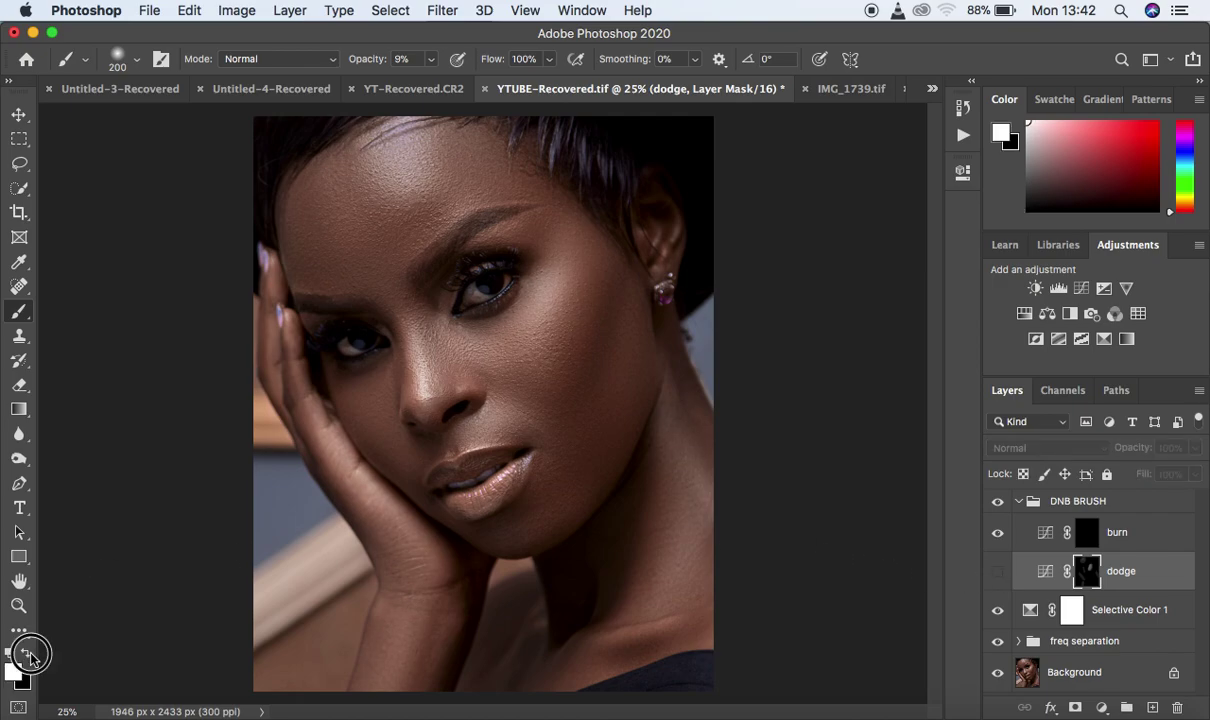
{"action": "left_click", "coordinate": [997, 572]}
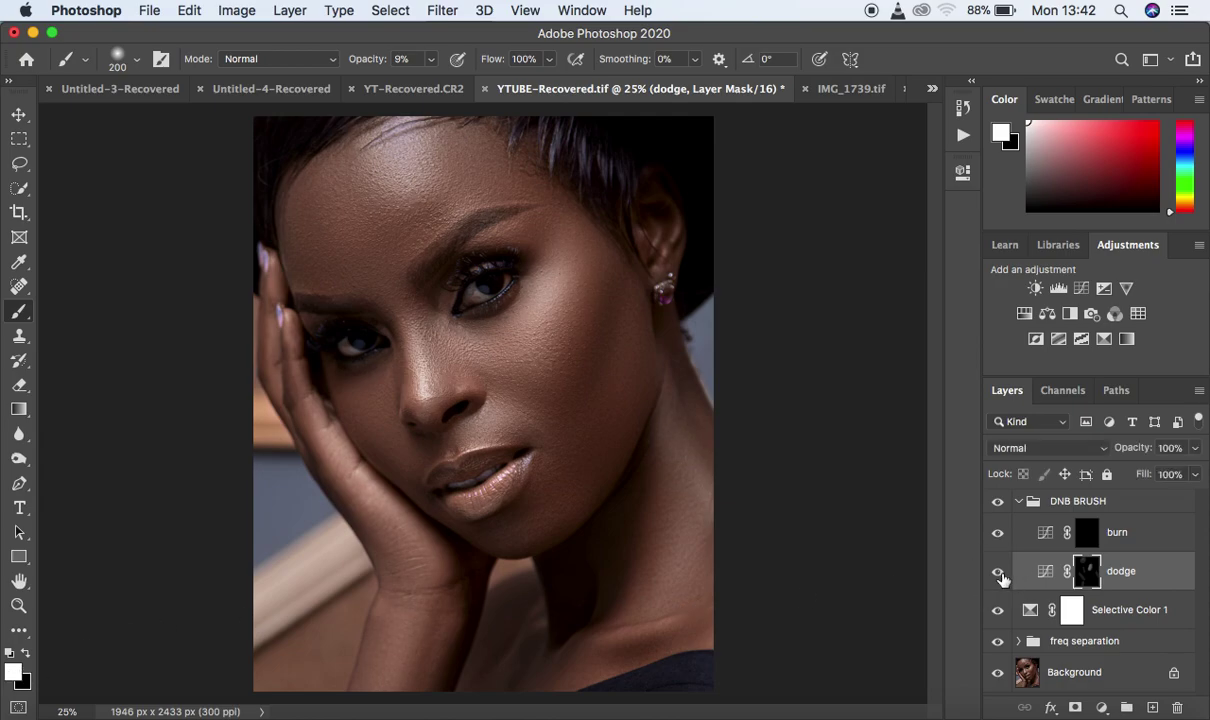
Paint white on the burn layer's mask along the nose with a 100 px brush
{"action": "left_click", "coordinate": [1088, 539]}
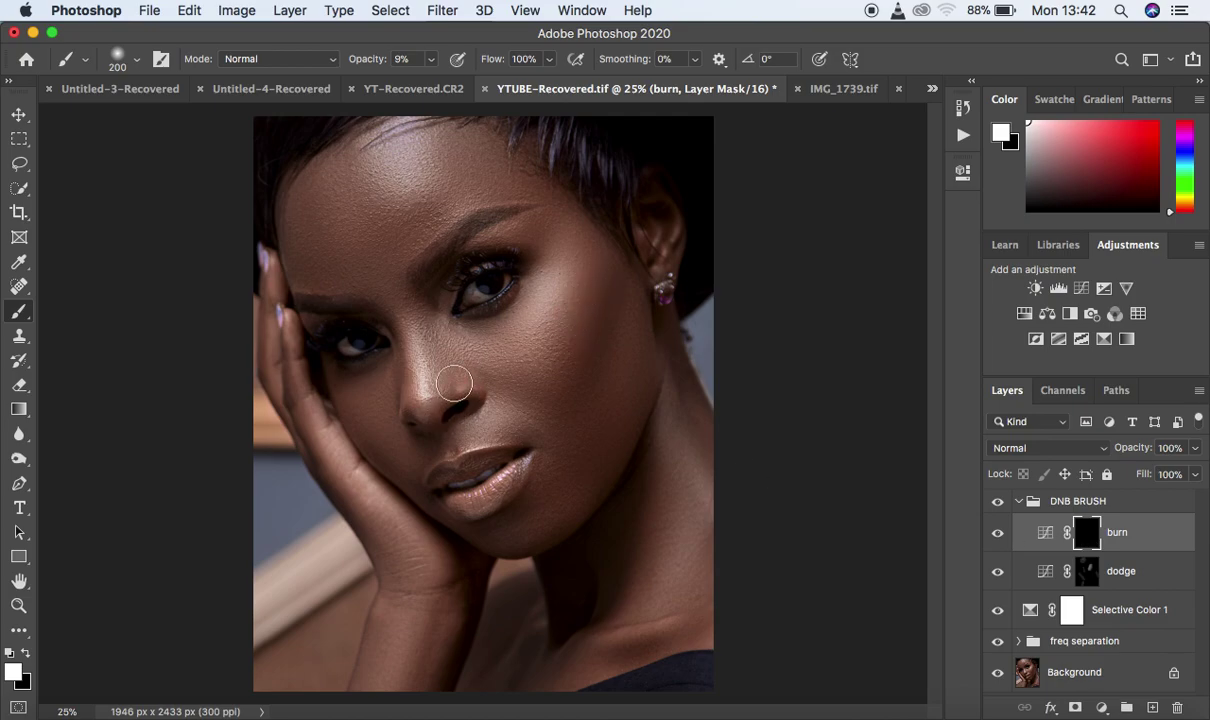
{"action": "key", "text": "bracketleft"}
{"action": "key", "text": "bracketleft"}
{"action": "key", "text": "bracketleft"}
{"action": "mouse_move", "coordinate": [425, 313]}
{"action": "left_mouse_down"}
{"action": "mouse_move", "coordinate": [443, 386]}
{"action": "mouse_move", "coordinate": [429, 340]}
{"action": "mouse_move", "coordinate": [422, 371]}
{"action": "mouse_move", "coordinate": [404, 301]}
{"action": "mouse_move", "coordinate": [428, 377]}
{"action": "left_mouse_up"}
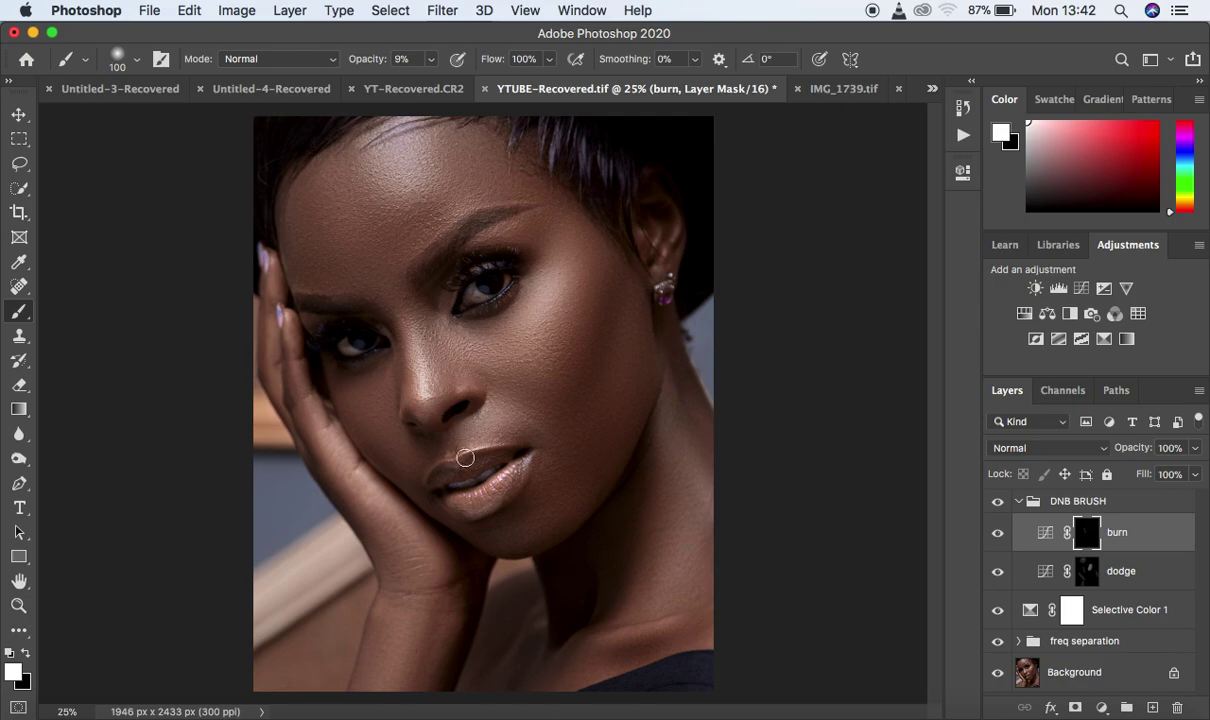
Burn the temple, the edge of the forehead by the hairline and the upper chest with a 200 px brush
{"action": "key", "text": "bracketright"}
{"action": "key", "text": "bracketright"}
{"action": "key", "text": "bracketright"}
{"action": "key", "text": "bracketright"}
{"action": "mouse_move", "coordinate": [613, 240]}
{"action": "left_mouse_down"}
{"action": "mouse_move", "coordinate": [583, 408]}
{"action": "mouse_move", "coordinate": [607, 232]}
{"action": "mouse_move", "coordinate": [575, 218]}
{"action": "left_mouse_up"}
{"action": "mouse_move", "coordinate": [290, 178]}
{"action": "left_mouse_down"}
{"action": "mouse_move", "coordinate": [302, 184]}
{"action": "mouse_move", "coordinate": [312, 285]}
{"action": "mouse_move", "coordinate": [297, 194]}
{"action": "left_mouse_up"}
{"action": "mouse_move", "coordinate": [602, 653]}
{"action": "left_mouse_down"}
{"action": "mouse_move", "coordinate": [674, 646]}
{"action": "mouse_move", "coordinate": [565, 655]}
{"action": "left_mouse_up"}
Compare the image with and without the burn layer and lower that layer's opacity to 83%
{"action": "left_click", "coordinate": [997, 533]}
{"action": "left_click", "coordinate": [997, 533]}
{"action": "left_click", "coordinate": [997, 533]}
{"action": "left_click", "coordinate": [997, 533]}
{"action": "mouse_move", "coordinate": [1195, 450]}
{"action": "left_mouse_down"}
{"action": "mouse_move", "coordinate": [1172, 472]}
{"action": "mouse_move", "coordinate": [1181, 476]}
{"action": "left_mouse_up"}
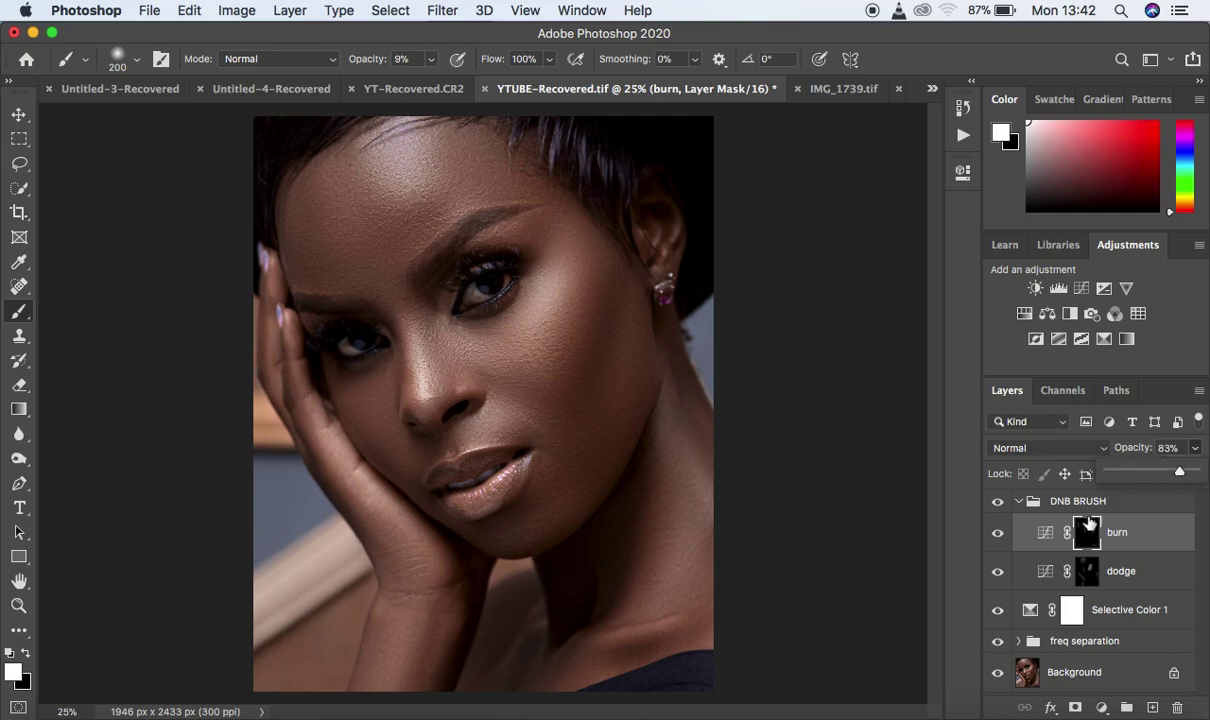
Collapse the DNB BRUSH group and reduce the group's opacity to 67%
{"action": "left_click", "coordinate": [1018, 501]}
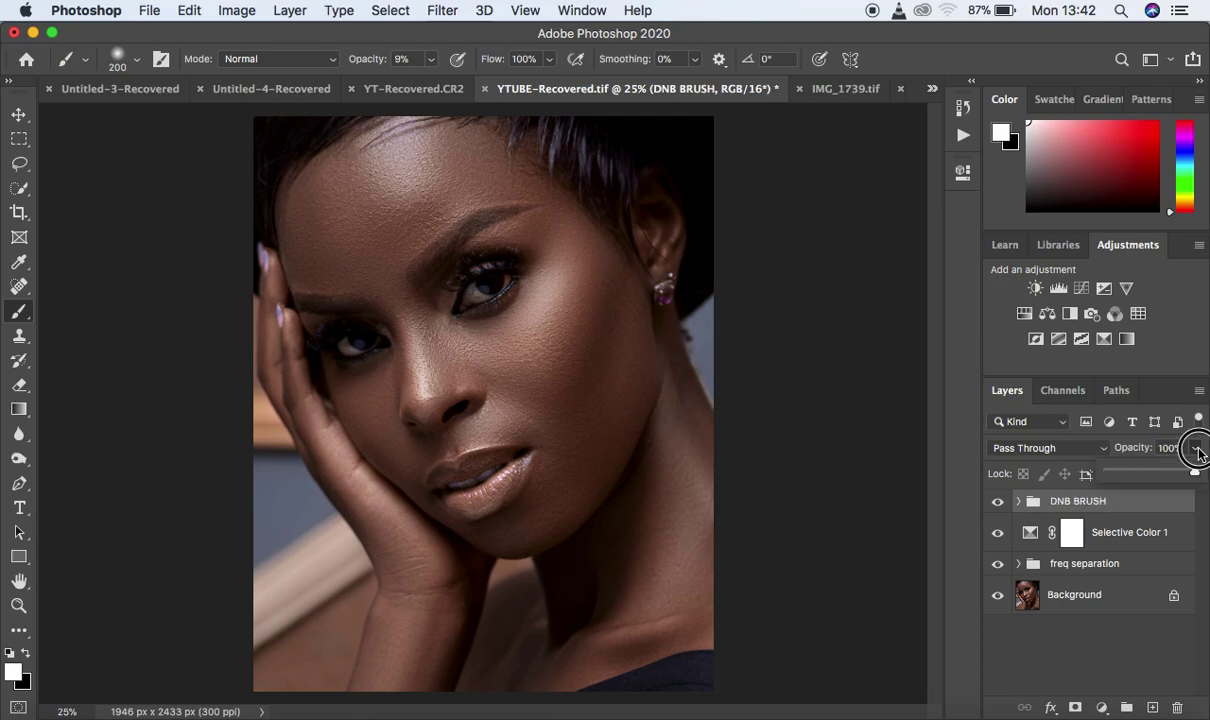
{"action": "left_click", "coordinate": [997, 503]}
{"action": "left_click", "coordinate": [997, 503]}
{"action": "left_click", "coordinate": [997, 503]}
{"action": "left_click", "coordinate": [997, 503]}
{"action": "left_click", "coordinate": [997, 503]}
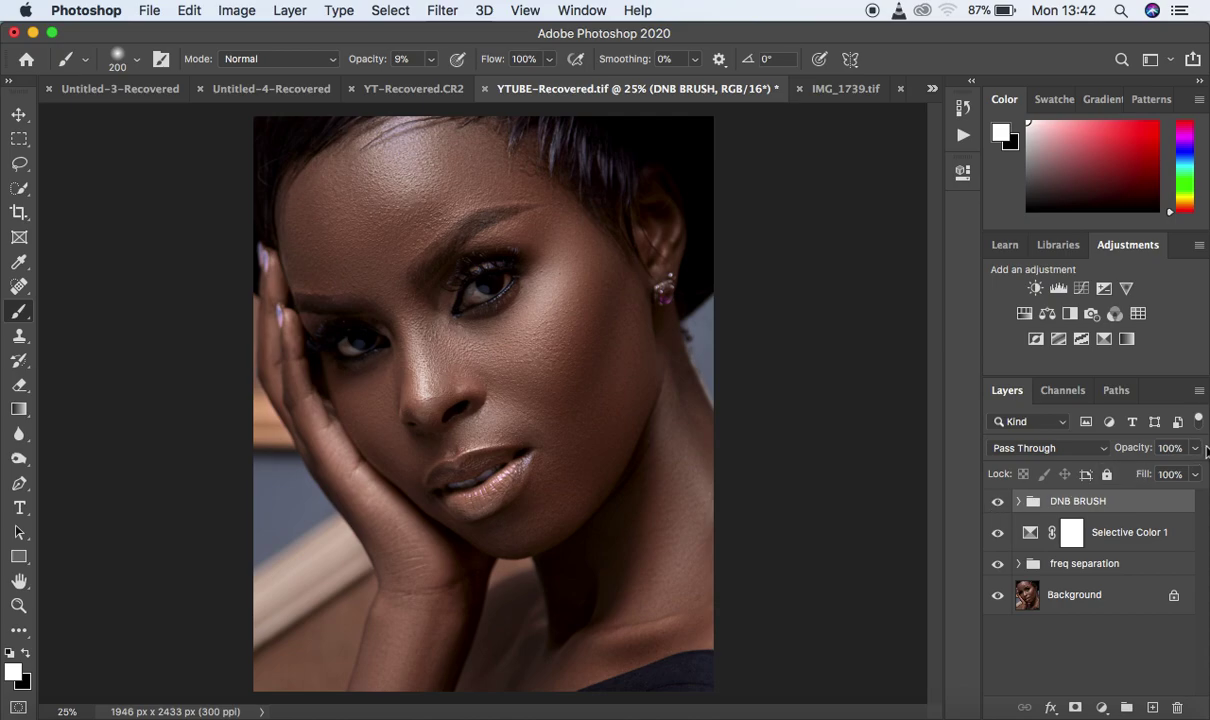
{"action": "left_click", "coordinate": [1194, 474]}
{"action": "left_click_drag", "start_coordinate": [1180, 479], "coordinate": [1170, 477]}
Compare the portrait with and without the DNB BRUSH group and examine the skin texture at 100% zoom
{"action": "left_click", "coordinate": [998, 503]}
{"action": "left_click", "coordinate": [998, 503]}
{"action": "left_click", "coordinate": [998, 503]}
{"action": "left_click", "coordinate": [998, 503]}
{"action": "left_click", "coordinate": [998, 503]}
{"action": "left_click", "coordinate": [998, 503]}
{"action": "left_click", "coordinate": [998, 503]}
{"action": "left_click", "coordinate": [998, 503]}
{"action": "key", "text": "super+plus"}
{"action": "key", "text": "super+plus"}
{"action": "key", "text": "super+plus"}
{"action": "key", "text": "super+plus"}
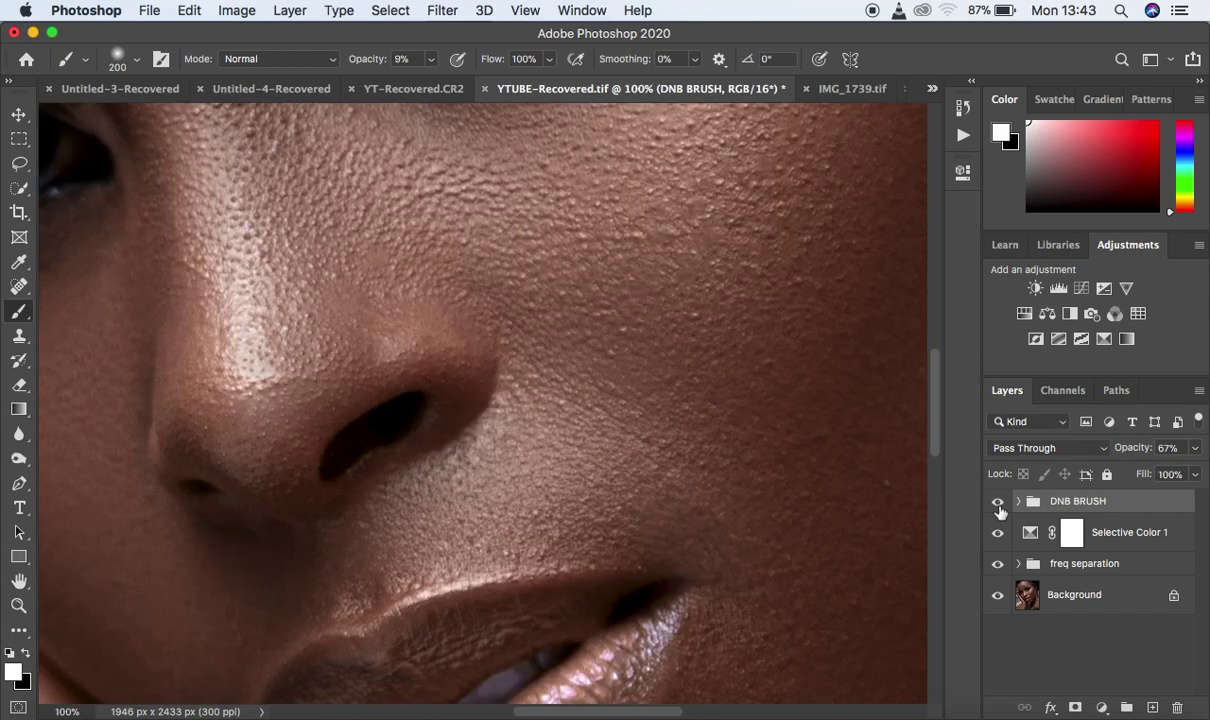
{"action": "key", "text": "super+minus"}
{"action": "key", "text": "super+minus"}
{"action": "key", "text": "super+minus"}
{"action": "key", "text": "super+minus"}
{"action": "key", "text": "super+minus"}
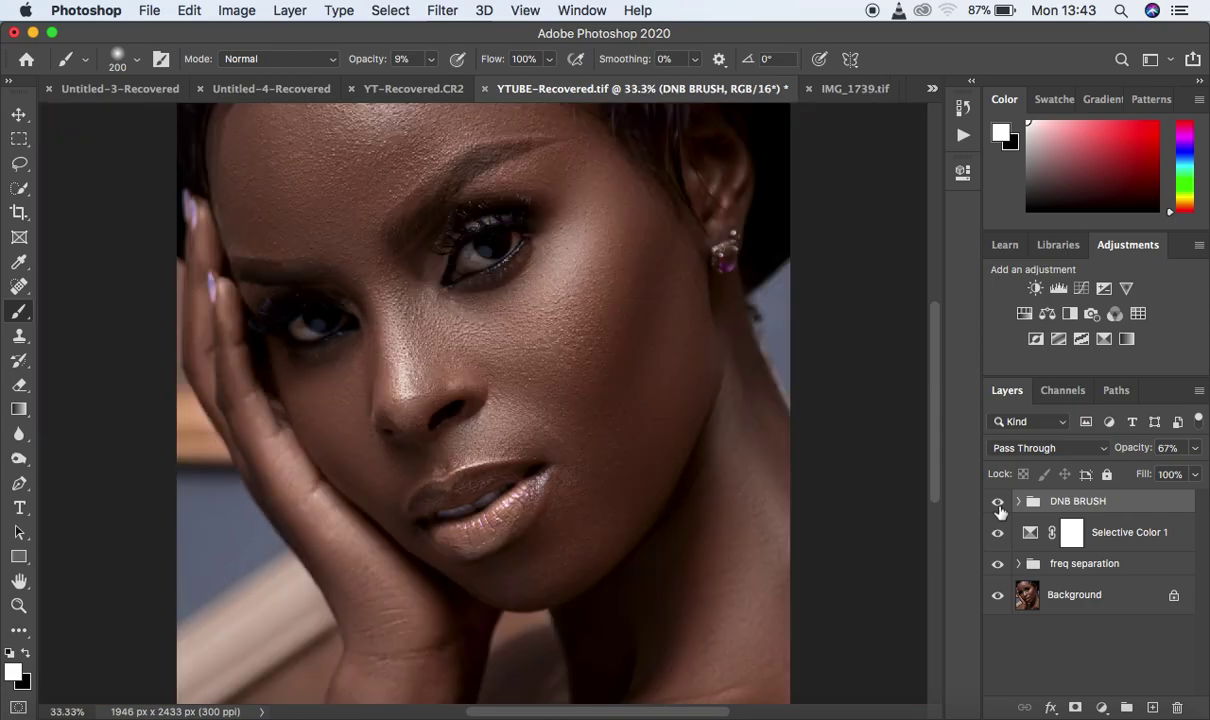
{"action": "key", "text": "super+plus"}
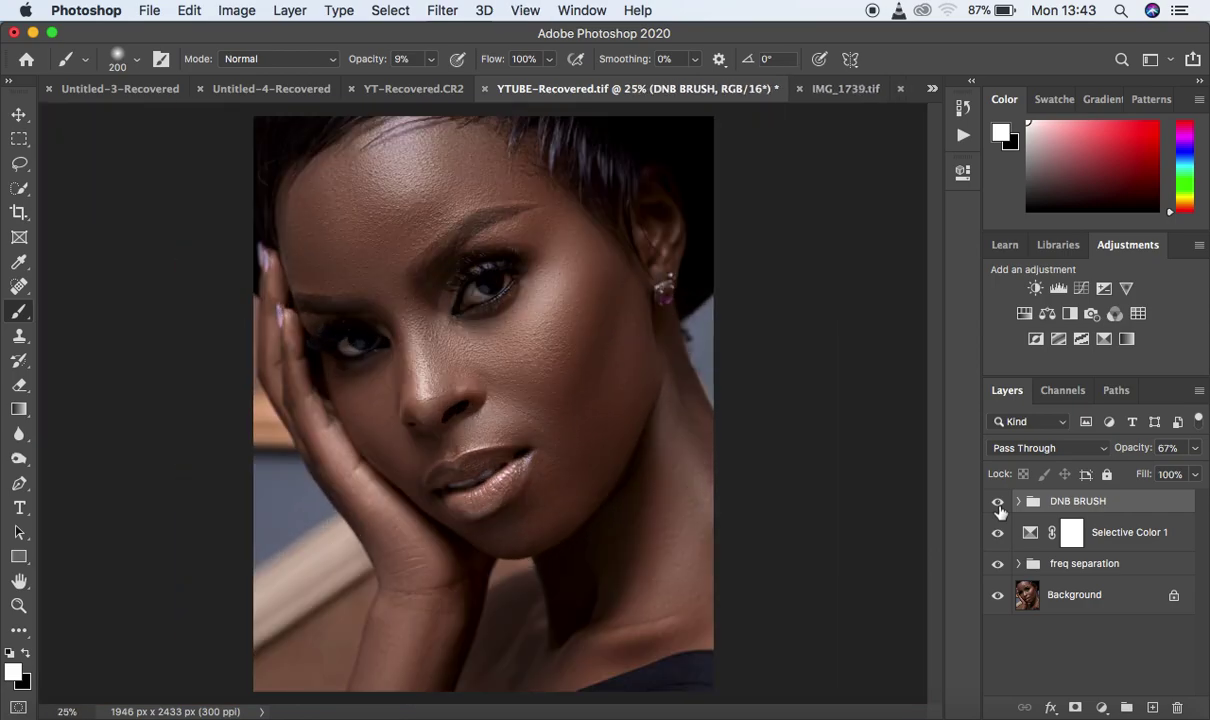